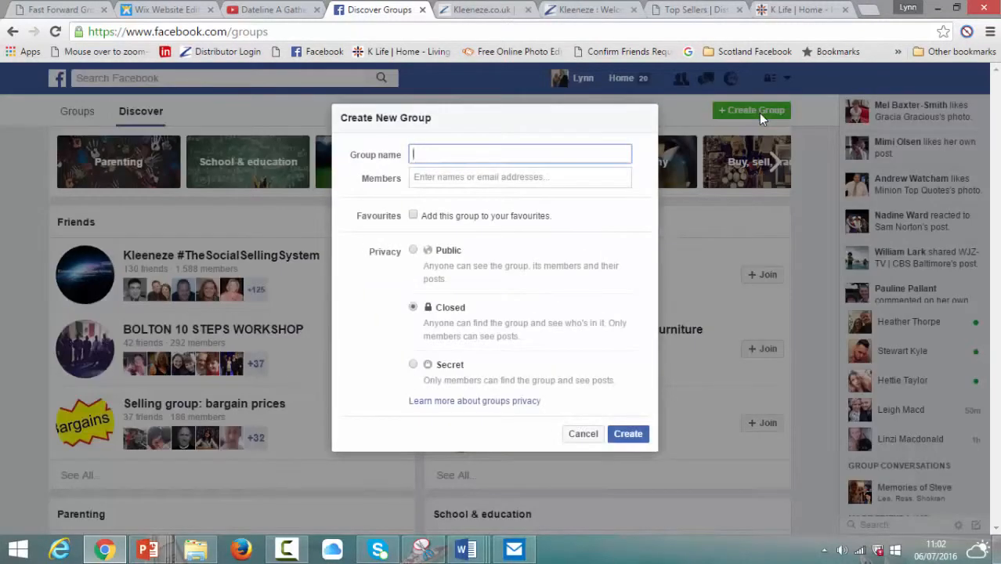
Step: Enter the group name (owner's name plus 'Test'), add one suggested friend, and tick favourites
{"action": "type", "text": "Lynn Macdonalds Test"}
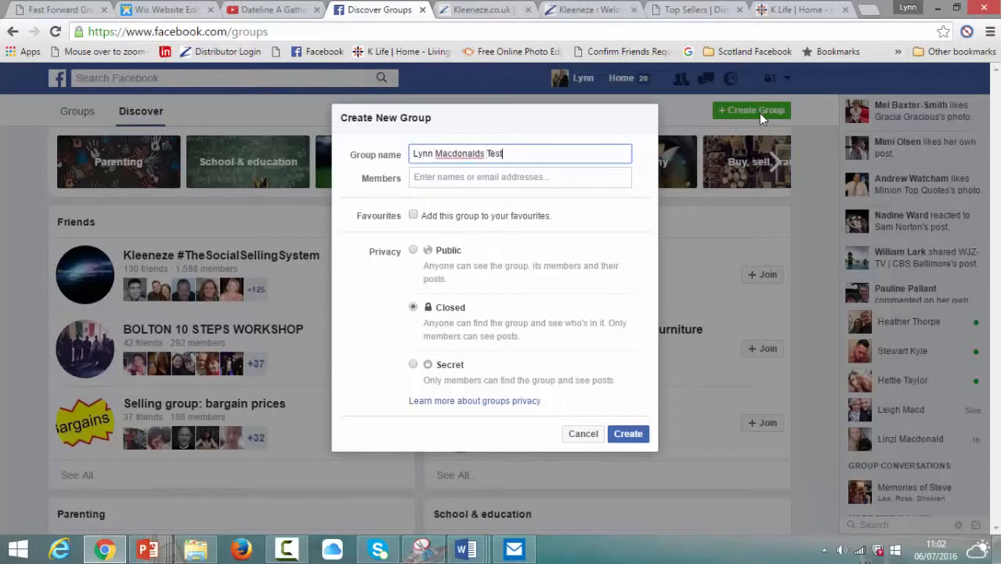
{"action": "left_click", "coordinate": [522, 180]}
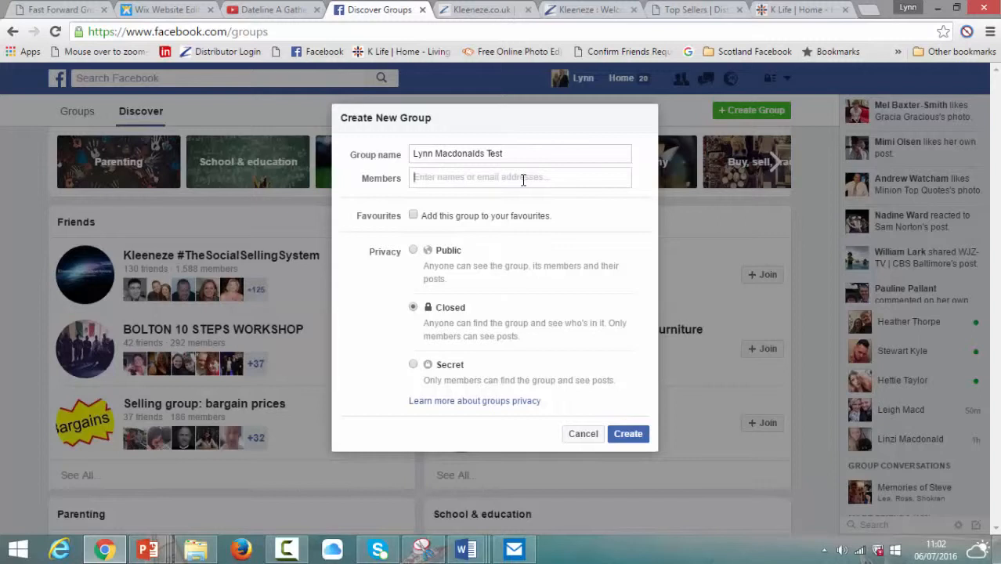
{"action": "type", "text": "Ly"}
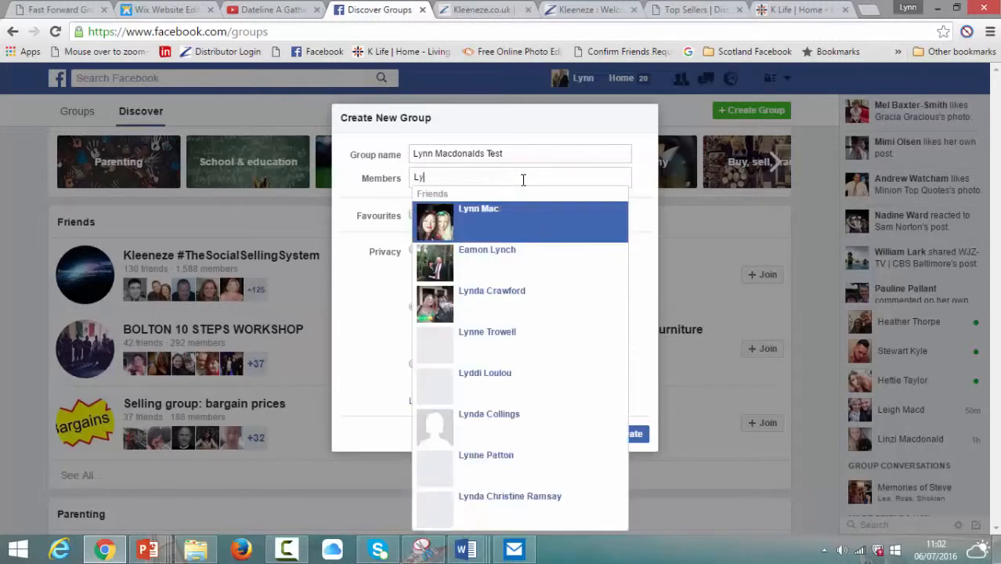
{"action": "type", "text": "n"}
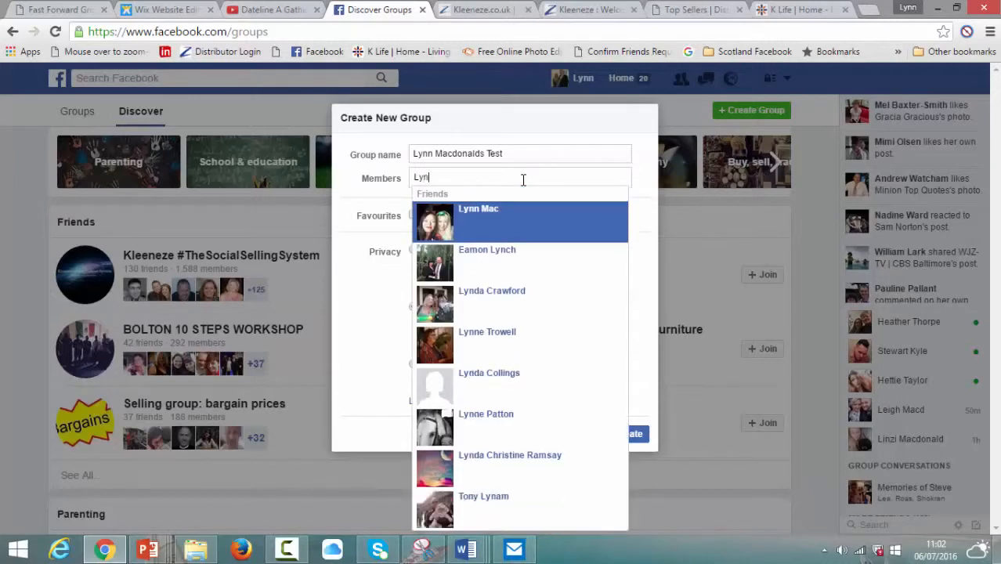
{"action": "left_click", "coordinate": [530, 223]}
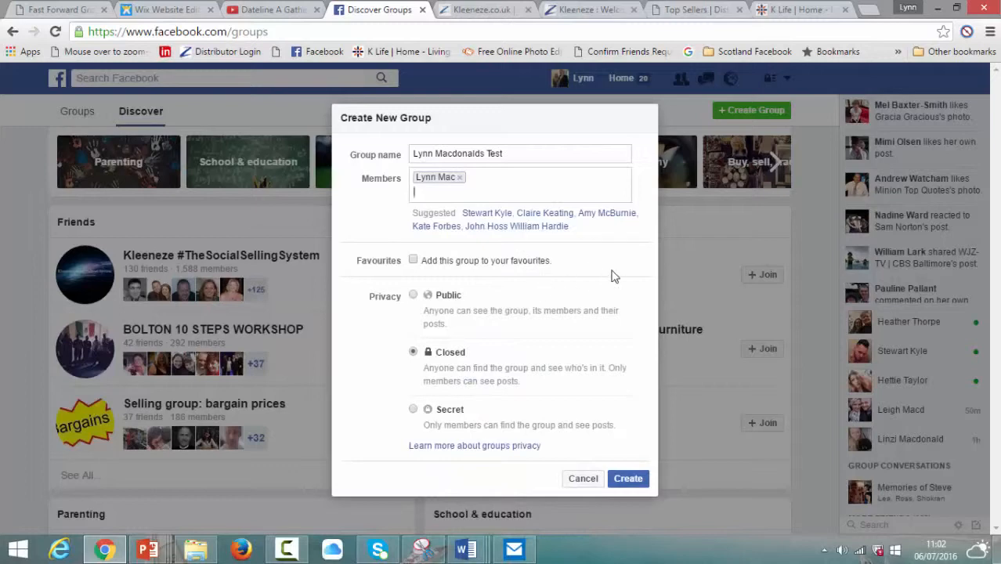
{"action": "left_click", "coordinate": [412, 260]}
Step: Create the group and confirm the coffee-cup icon as its group icon
{"action": "left_click", "coordinate": [629, 478]}
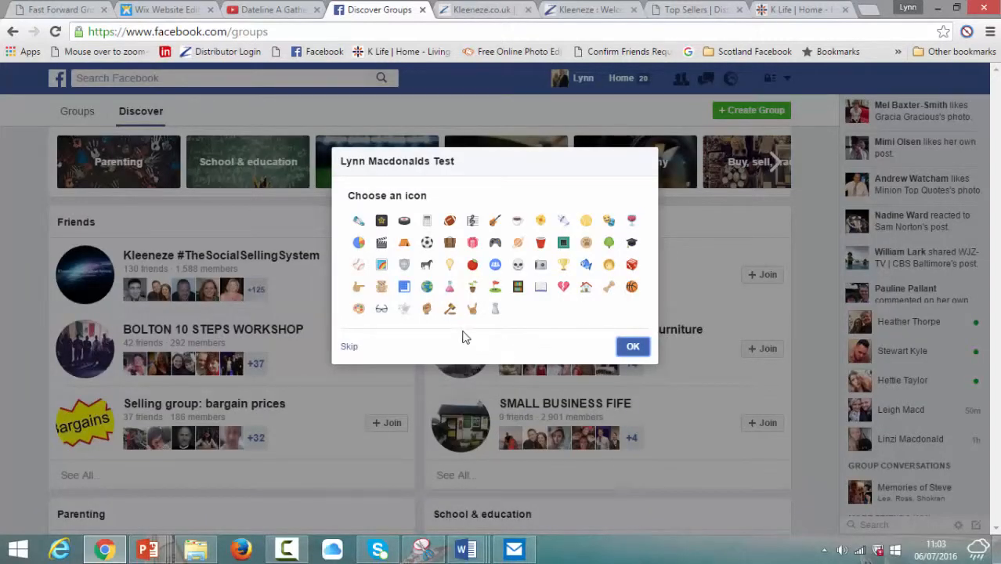
{"action": "left_click", "coordinate": [518, 220]}
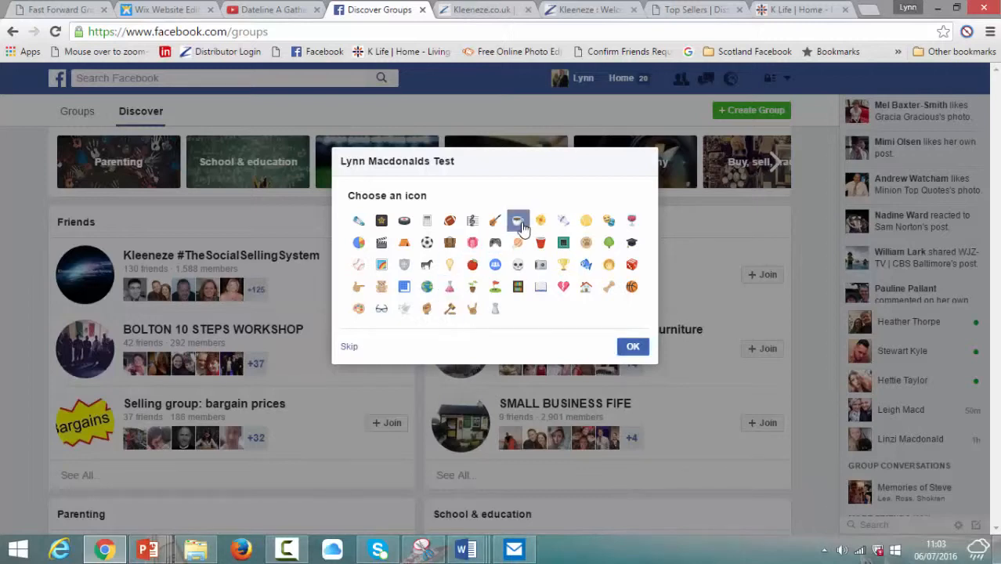
{"action": "left_click", "coordinate": [633, 347]}
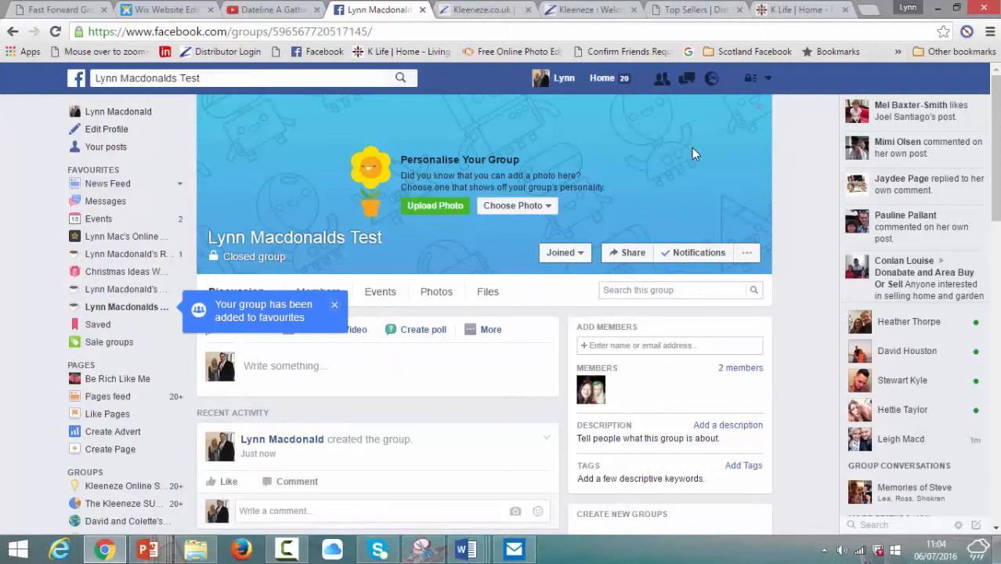
Step: Upload cover photo.jpg from the 'a facebook stuff' folder as the group cover and save it
{"action": "left_click", "coordinate": [436, 207]}
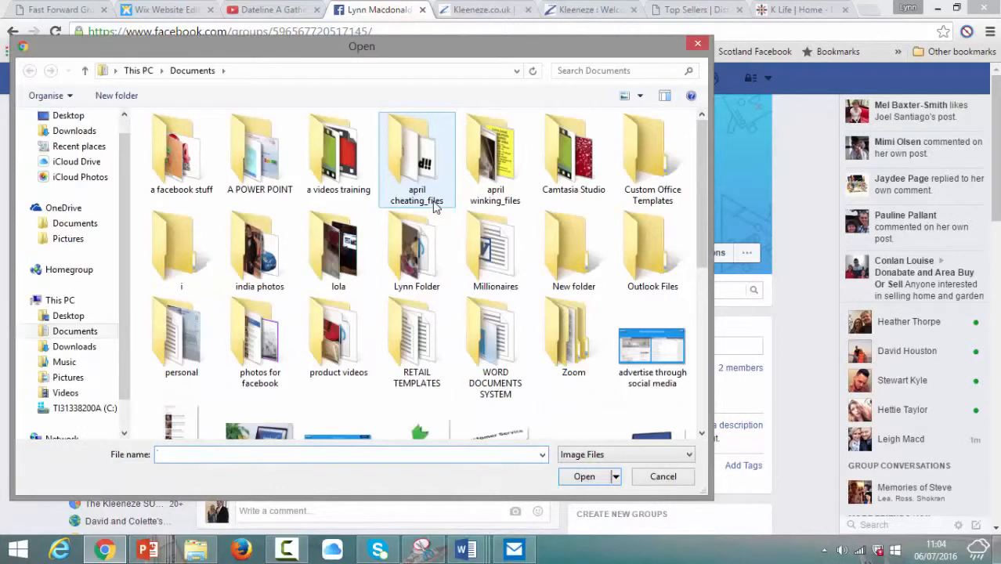
{"action": "left_click", "coordinate": [188, 169]}
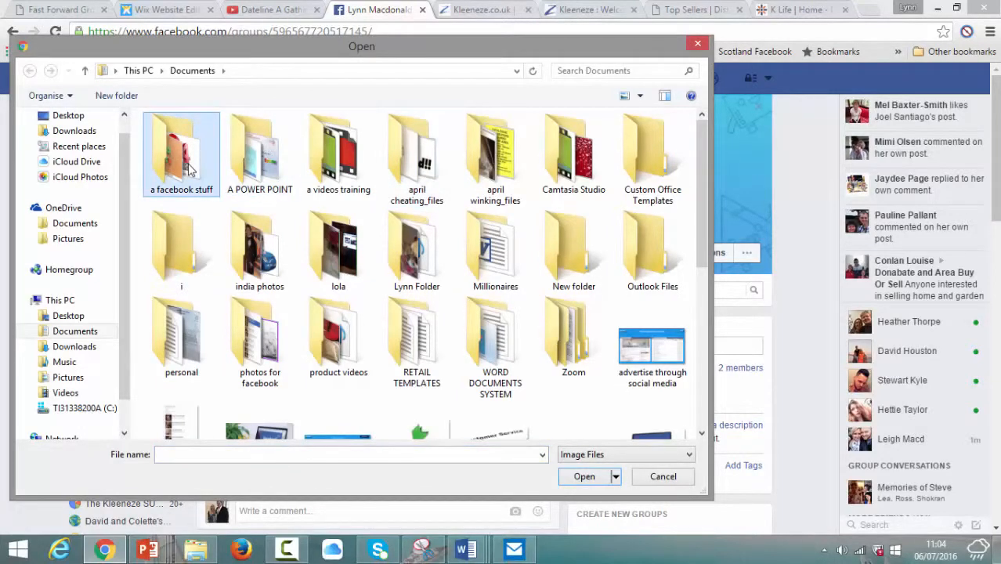
{"action": "double_click", "coordinate": [188, 168]}
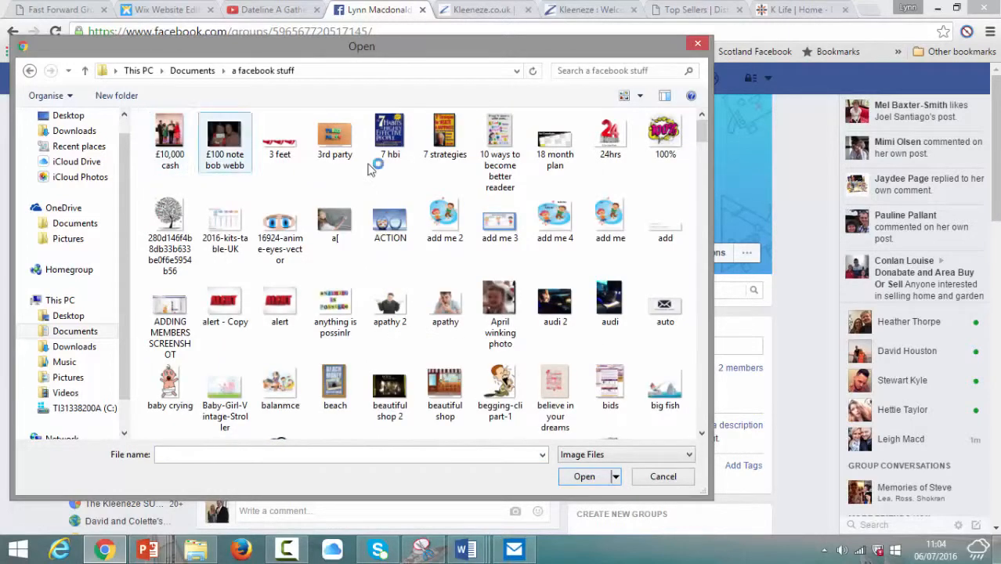
{"action": "type", "text": "cov"}
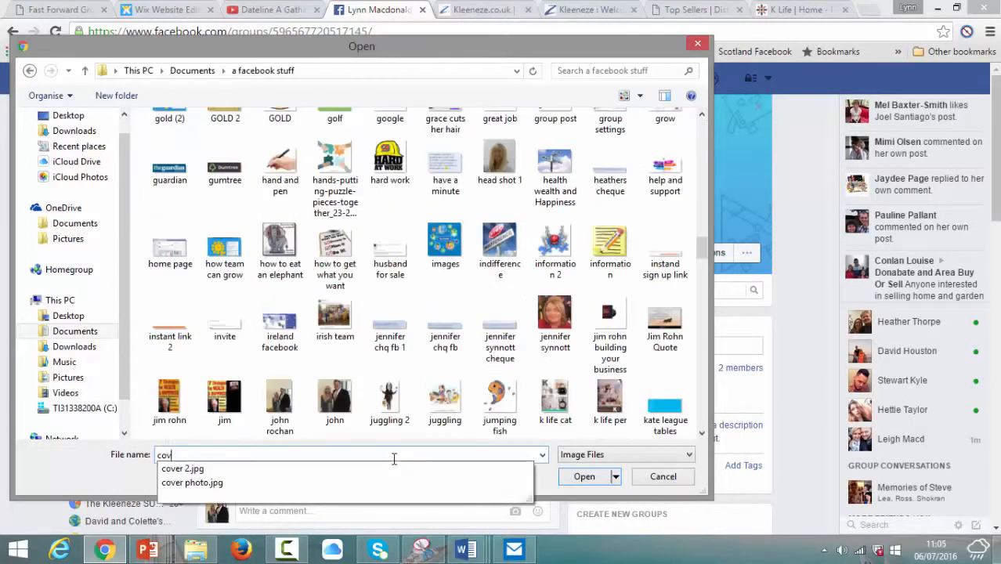
{"action": "left_click", "coordinate": [400, 483]}
{"action": "left_click", "coordinate": [588, 480]}
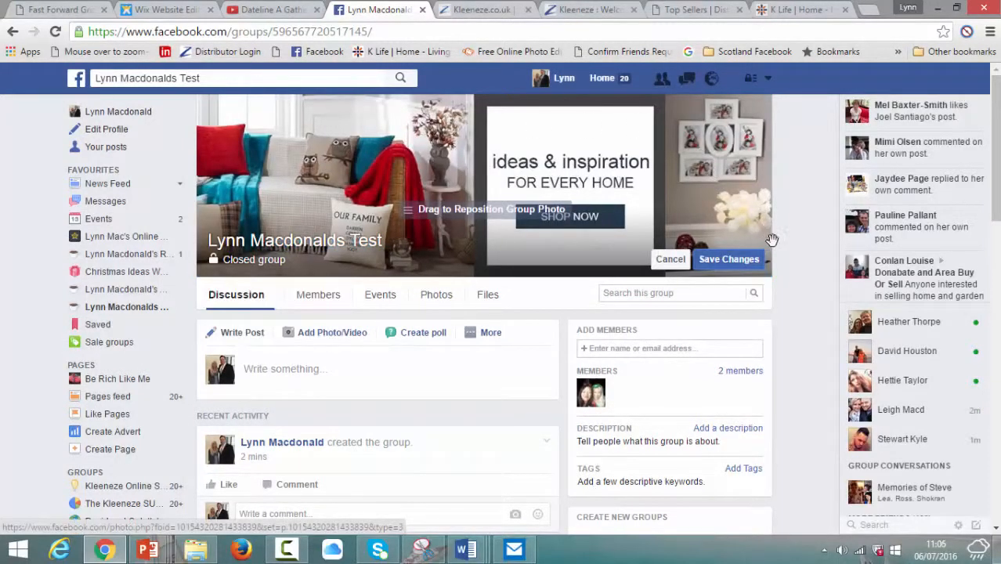
{"action": "left_click", "coordinate": [726, 261]}
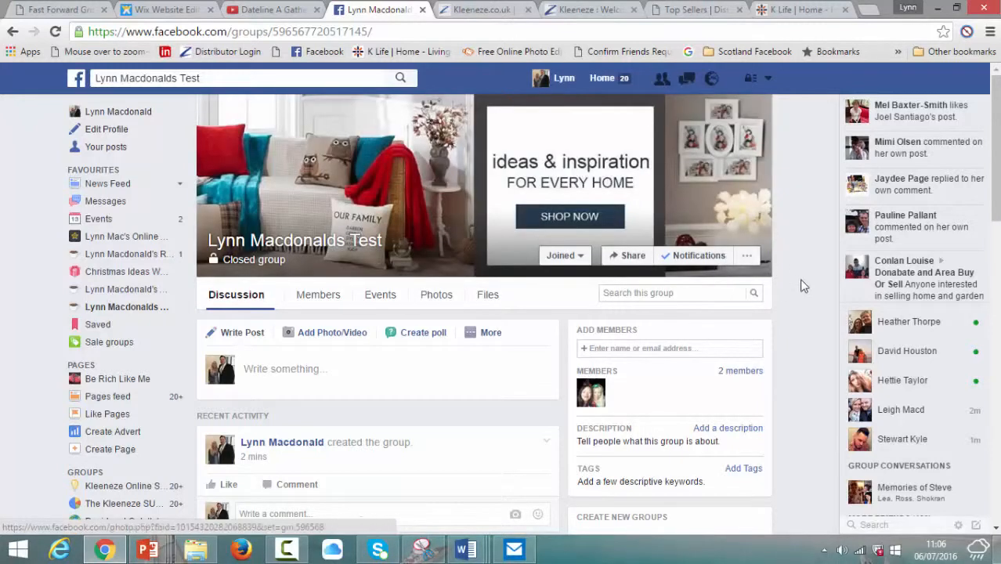
Step: In Edit group settings, pick Custom as the group type and confirm it
{"action": "left_click", "coordinate": [750, 258]}
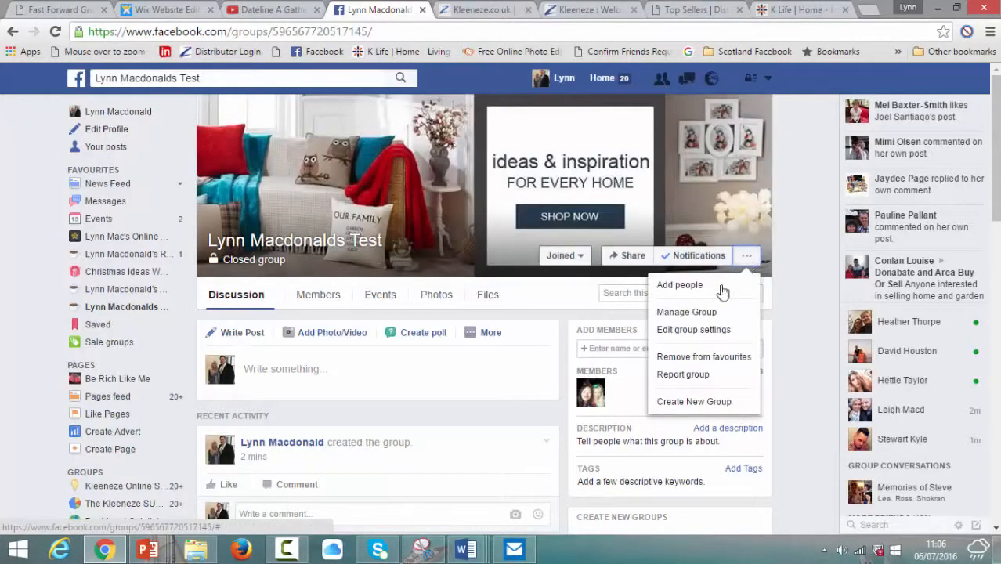
{"action": "left_click", "coordinate": [704, 332]}
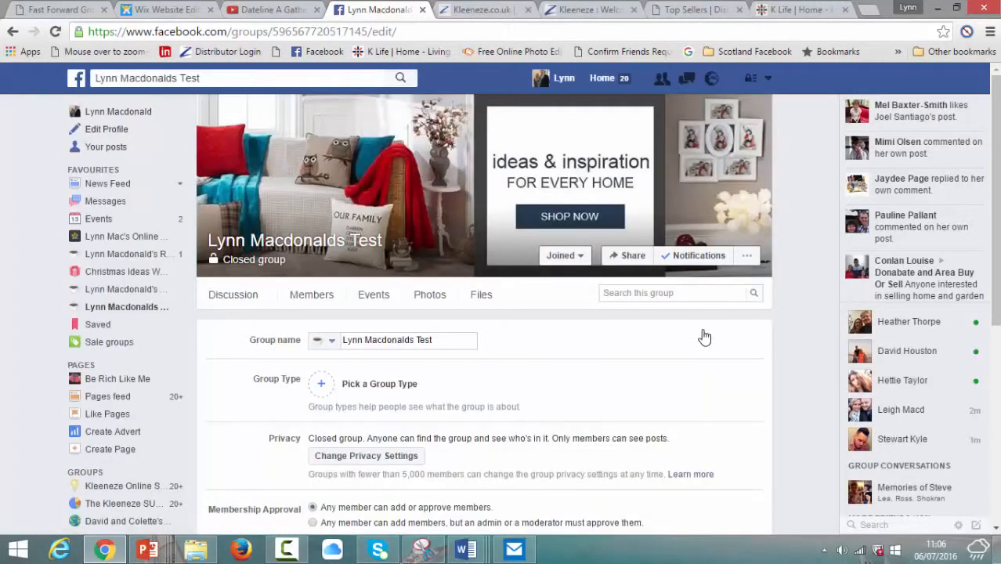
{"action": "scroll", "coordinate": [995, 203], "scroll_direction": "down", "scroll_amount": 2}
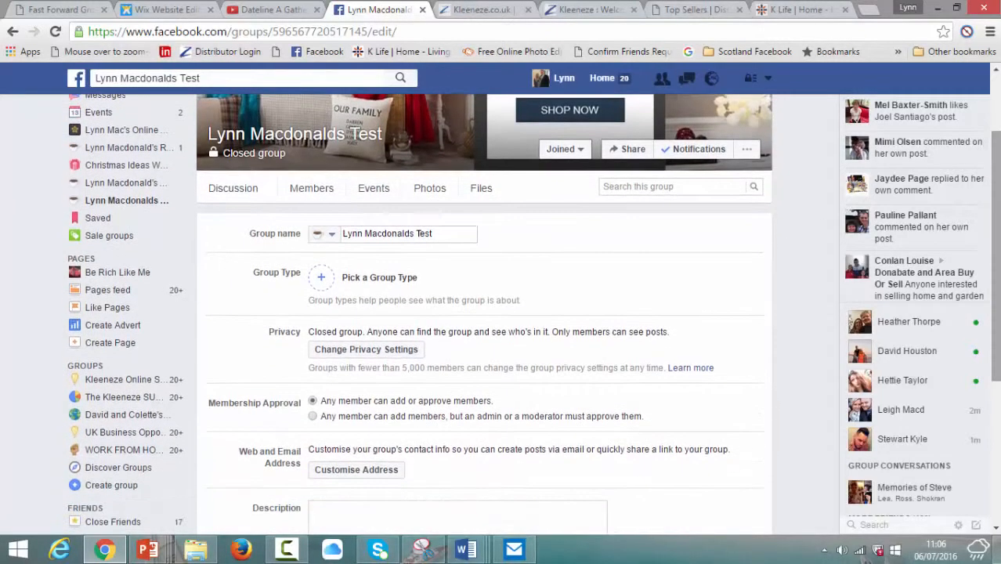
{"action": "left_click", "coordinate": [322, 281]}
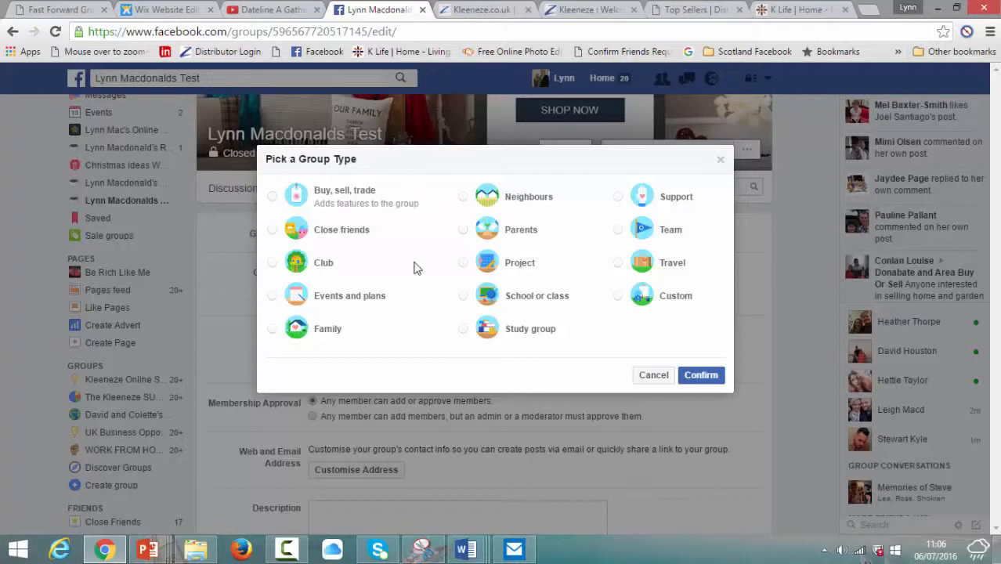
{"action": "left_click", "coordinate": [618, 297]}
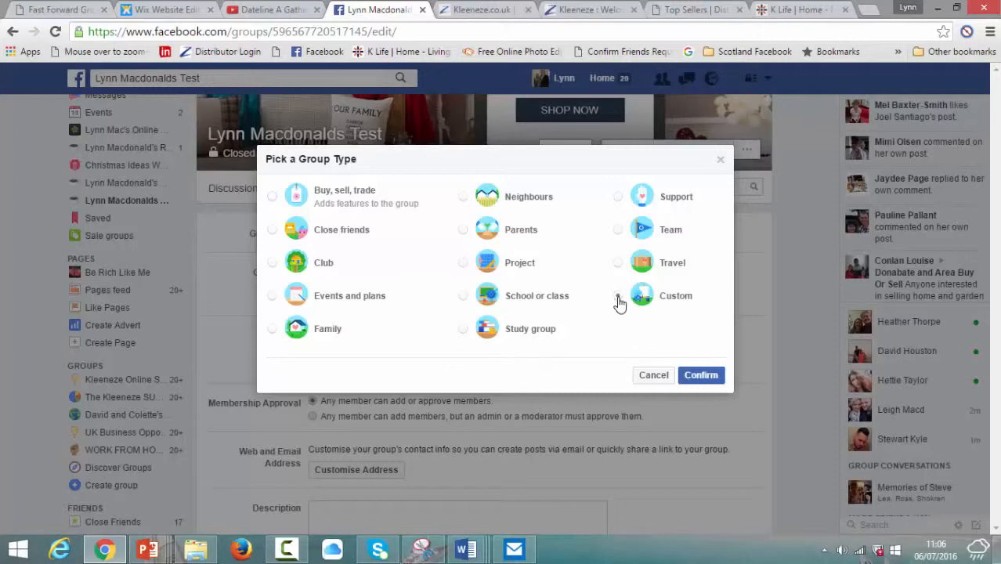
{"action": "left_click", "coordinate": [703, 376]}
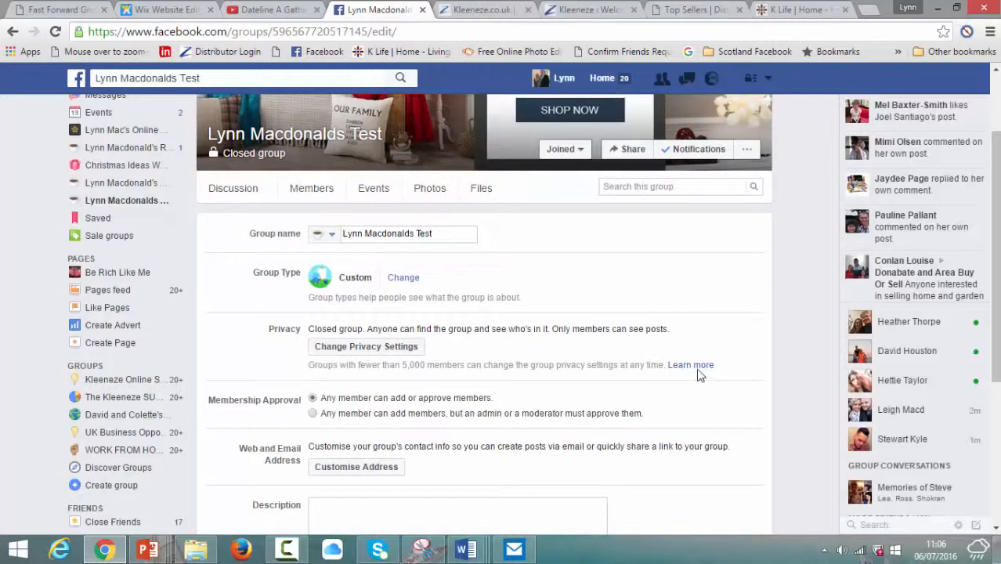
{"action": "left_click_drag", "start_coordinate": [997, 190], "coordinate": [998, 278]}
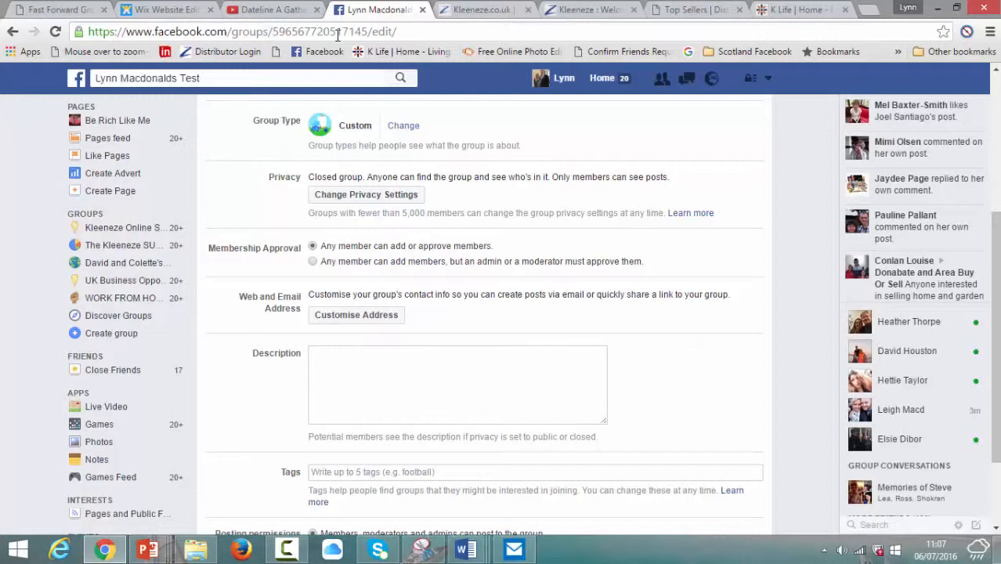
{"action": "left_click", "coordinate": [372, 315]}
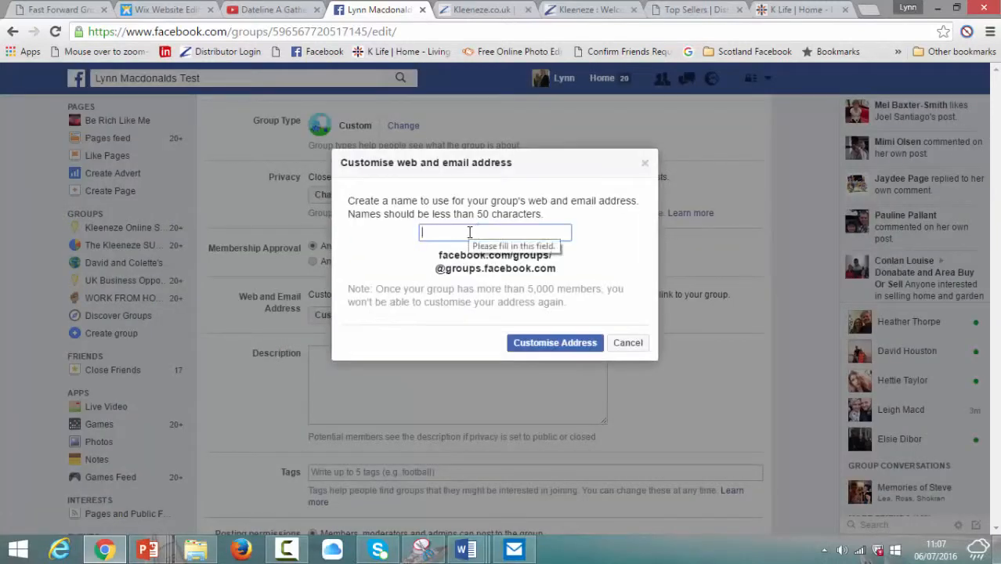
Step: Set a custom web and e-mail address based on the group name
{"action": "type", "text": "Lynn"}
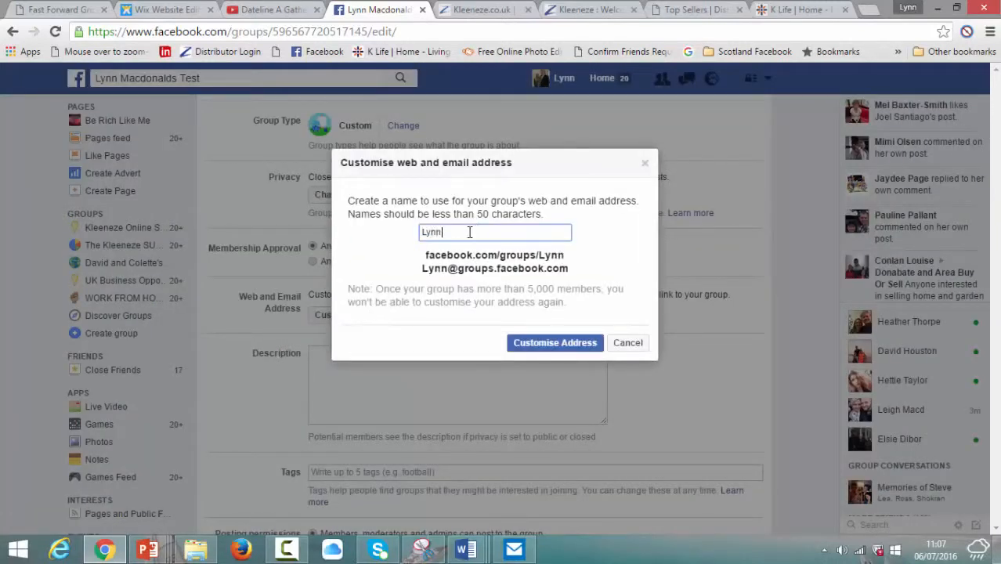
{"action": "type", "text": "Macdo"}
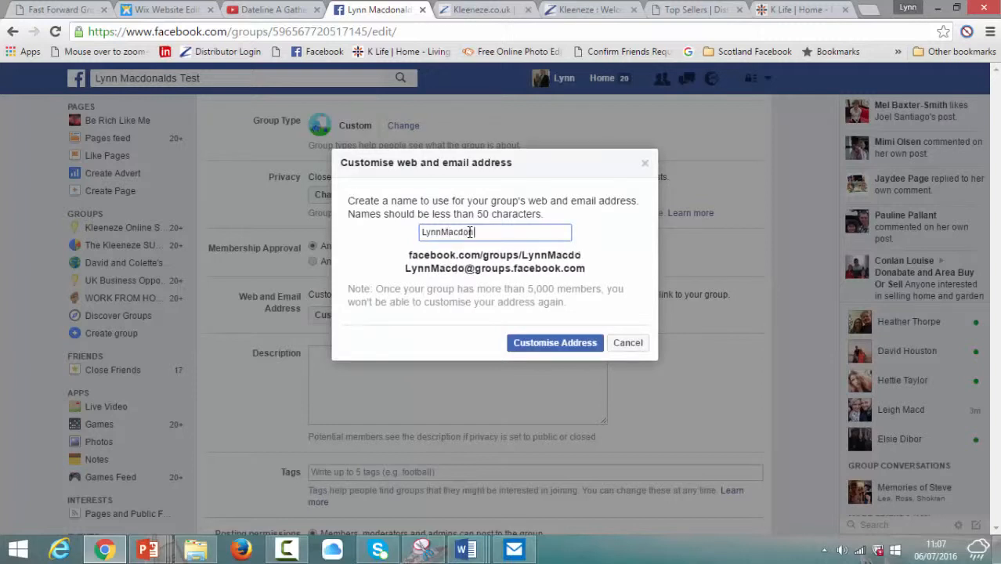
{"action": "type", "text": "naldstest"}
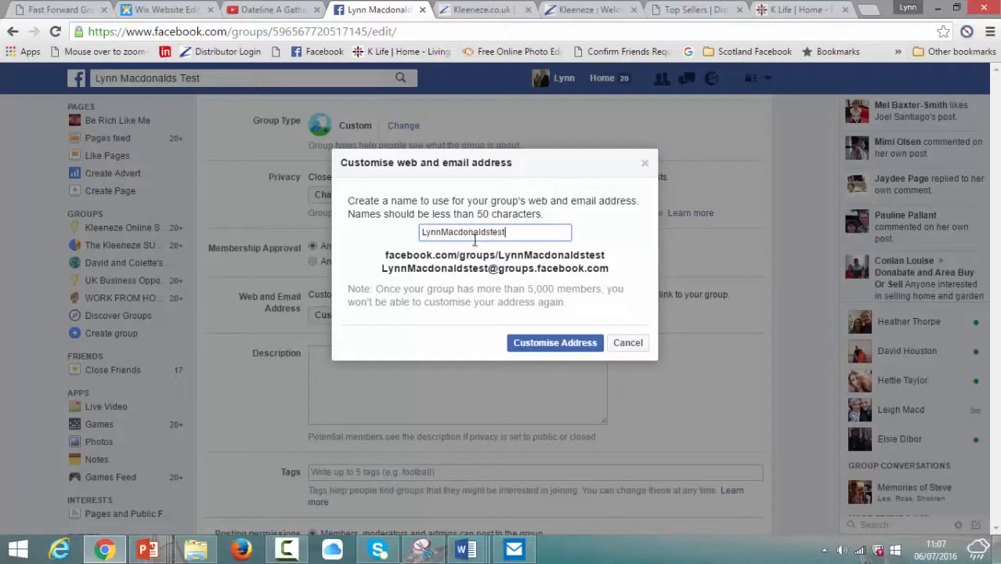
{"action": "left_click", "coordinate": [564, 345]}
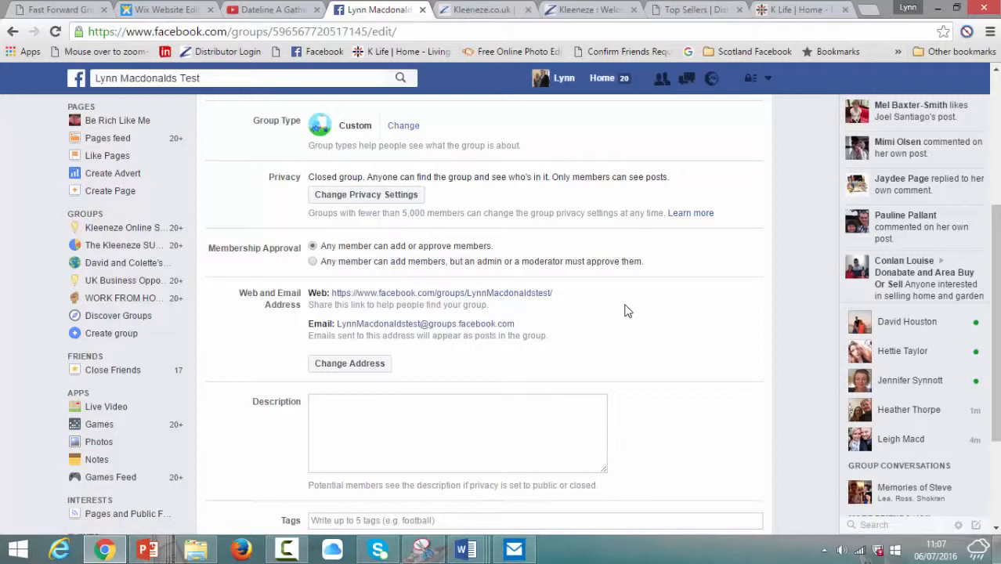
{"action": "left_click", "coordinate": [495, 415]}
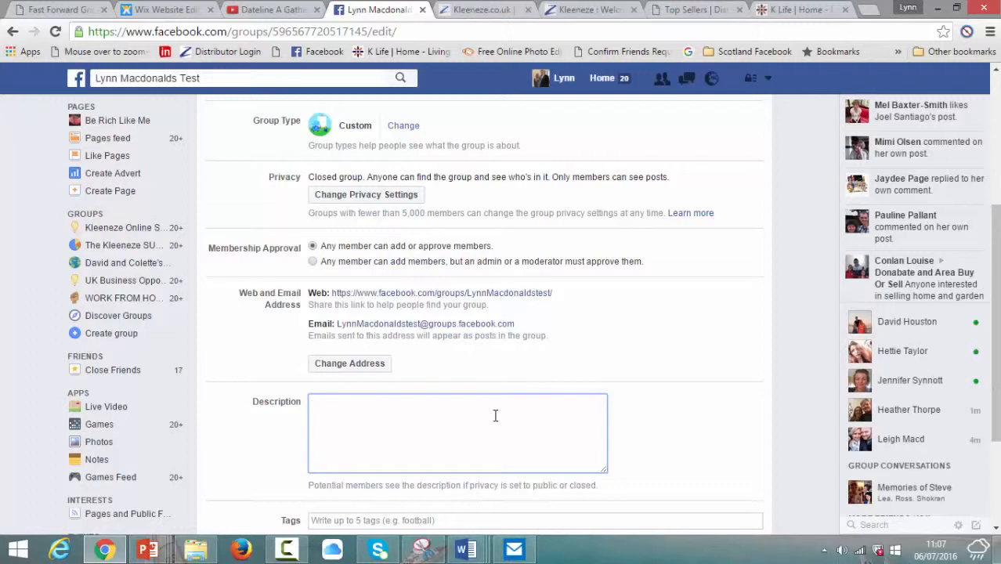
Step: Write the welcome description about kitchen, garden and home furnishings, a sharing request, and a part-time business ps
{"action": "type", "text": "H"}
{"action": "type", "text": "i and welcom"}
{"action": "type", "text": "emto"}
{"action": "key", "text": "BackSpace"}
{"action": "key", "text": "BackSpace"}
{"action": "key", "text": "BackSpace"}
{"action": "type", "text": "to my group"}
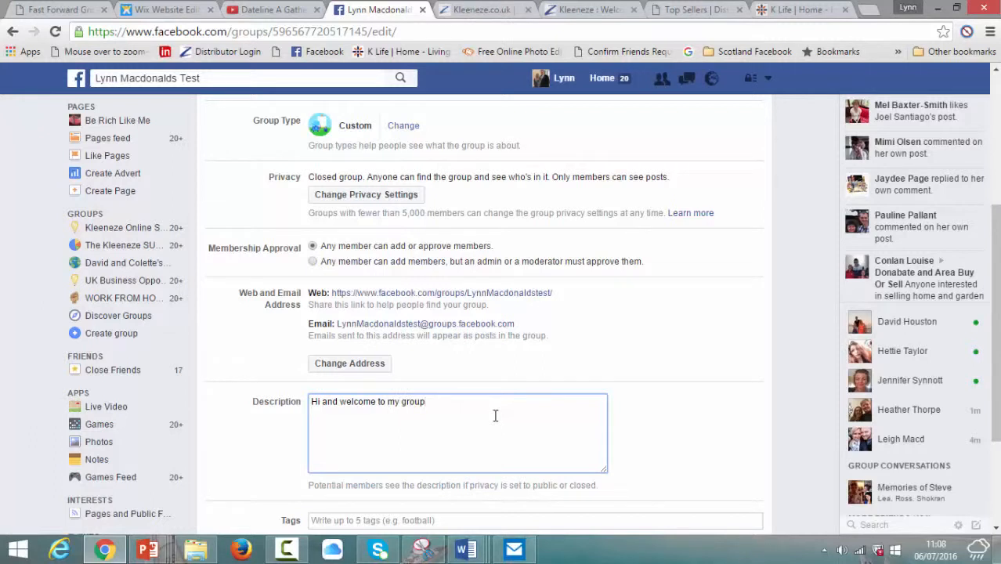
{"action": "type", "text": ". Here you will find a stunning range "}
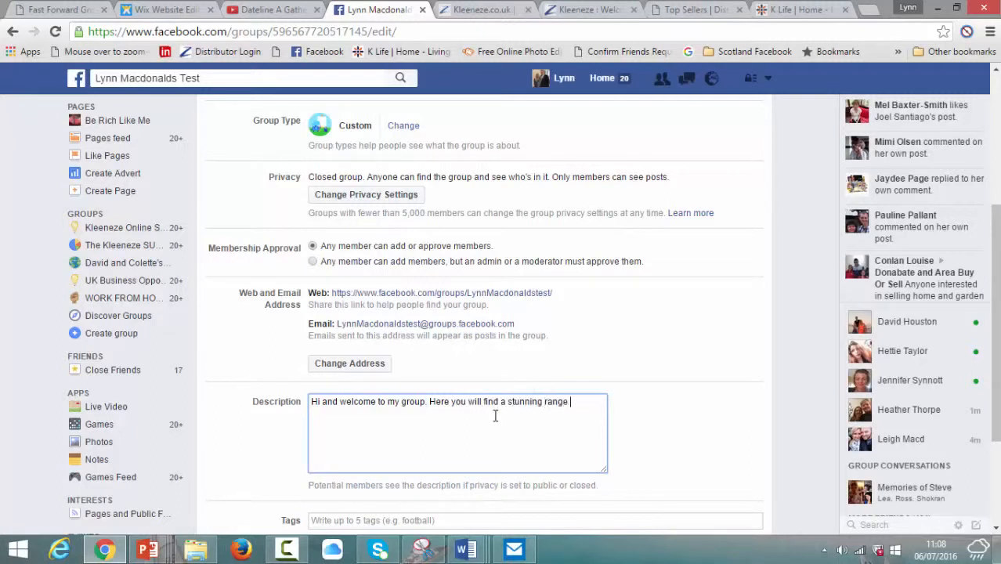
{"action": "type", "text": "of prodiu"}
{"action": "key", "text": "BackSpace"}
{"action": "key", "text": "BackSpace"}
{"action": "type", "text": "ucts for the k"}
{"action": "type", "text": "ic"}
{"action": "type", "text": "chen, "}
{"action": "type", "text": "garden."}
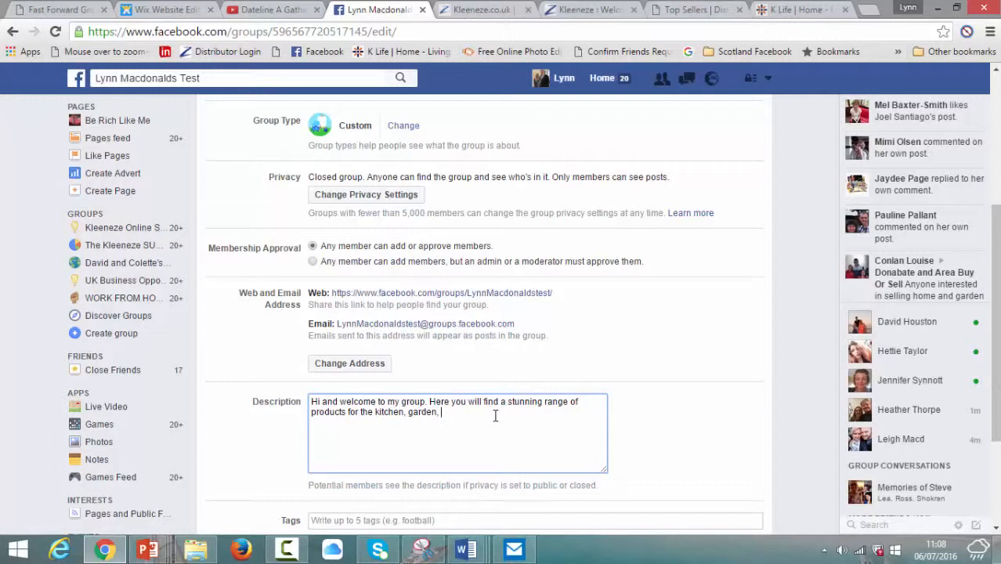
{"action": "type", "text": " home furnishings and much more."}
{"action": "key", "text": "Return"}
{"action": "key", "text": "Return"}
{"action": "type", "text": "Please "}
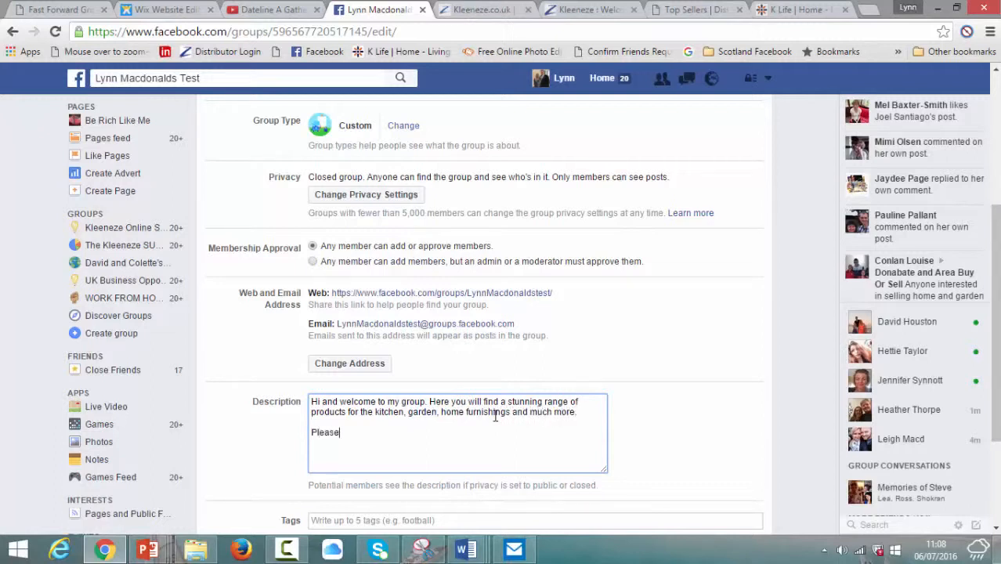
{"action": "type", "text": "feel free to share with "}
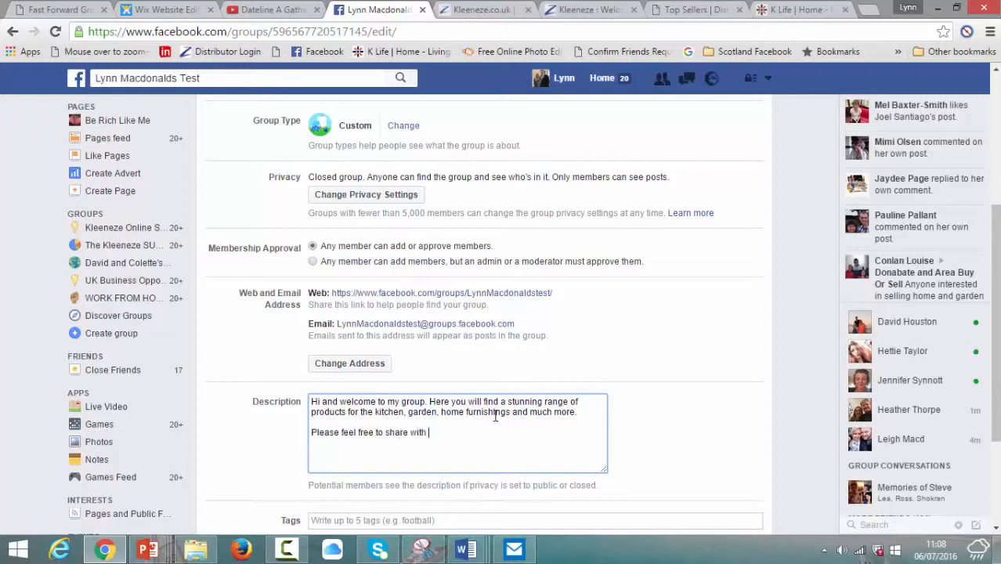
{"action": "type", "text": "your gf"}
{"action": "key", "text": "BackSpace"}
{"action": "key", "text": "BackSpace"}
{"action": "type", "text": "friends."}
{"action": "key", "text": "Return"}
{"action": "key", "text": "Return"}
{"action": "type", "text": "ps If you know a"}
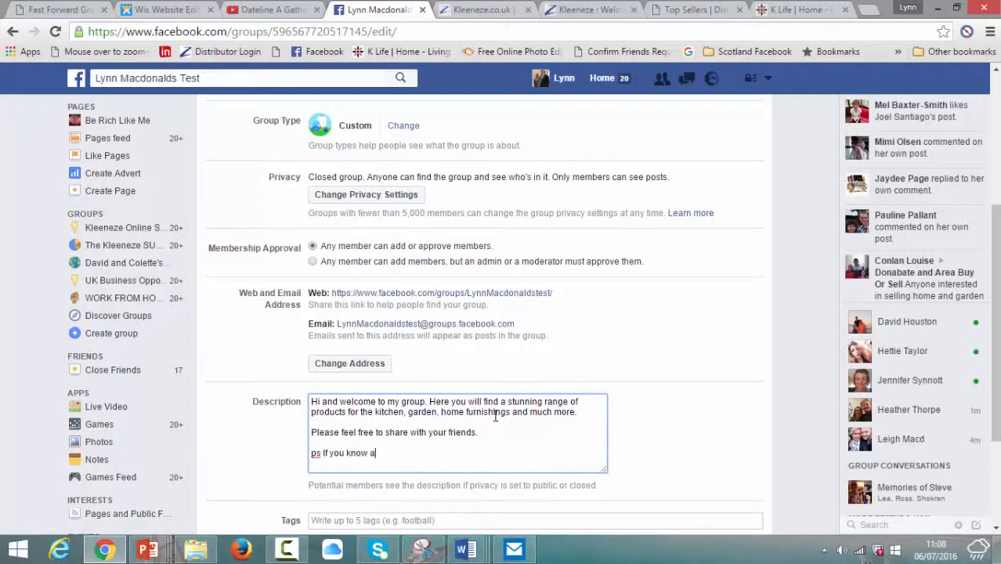
{"action": "type", "text": "nyone looking for a part time home based business ple"}
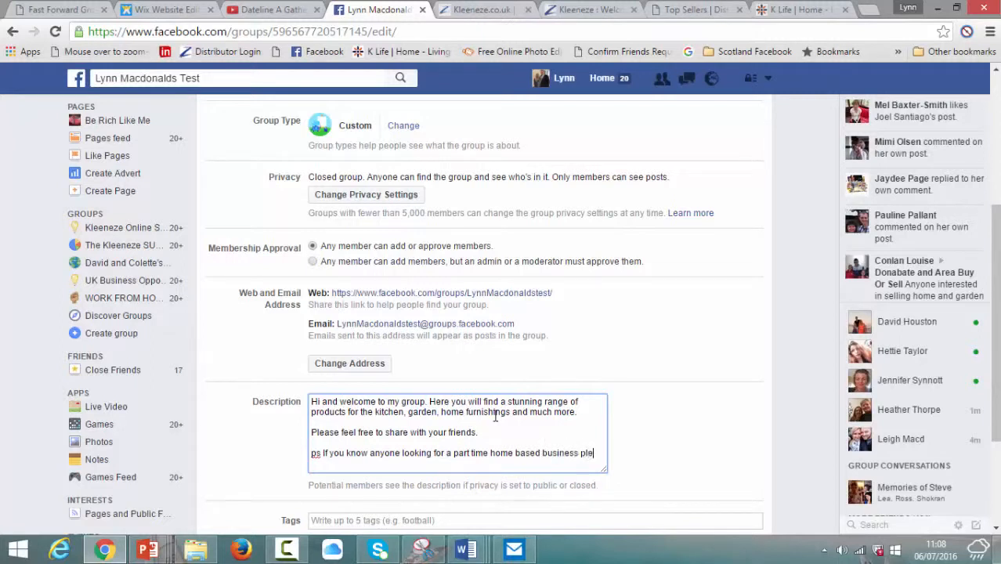
{"action": "type", "text": "ase let me know."}
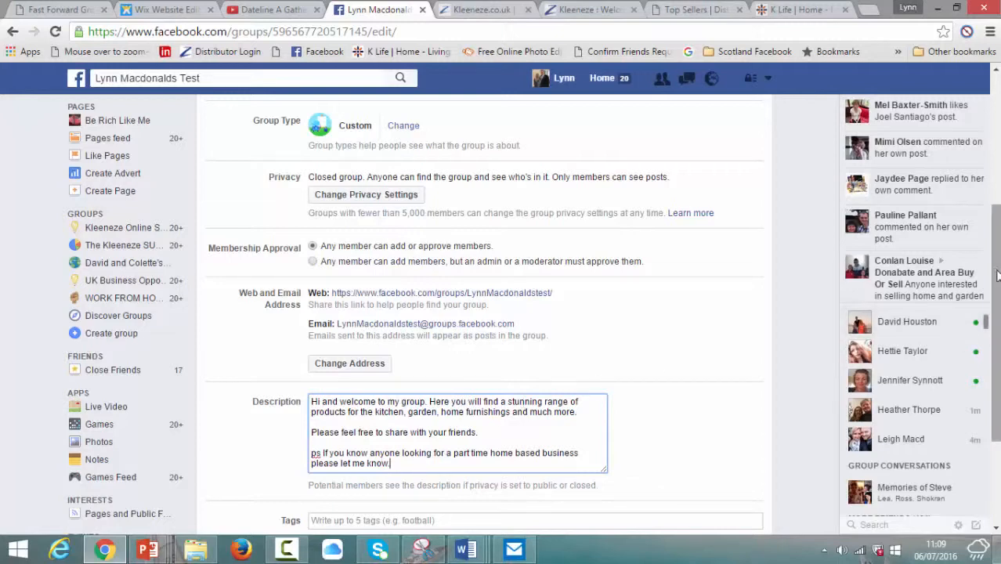
Step: Enter tags: Things for sale, buy and sell, West Lothian, Edinburgh, Broxburn, Livingston
{"action": "scroll", "coordinate": [649, 428], "scroll_direction": "down", "scroll_amount": 2}
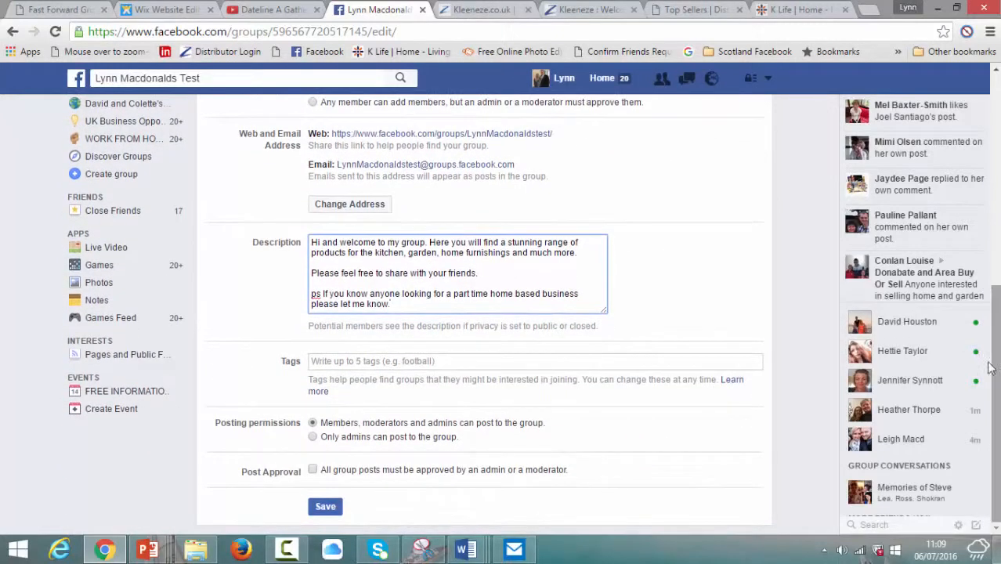
{"action": "left_click", "coordinate": [450, 360]}
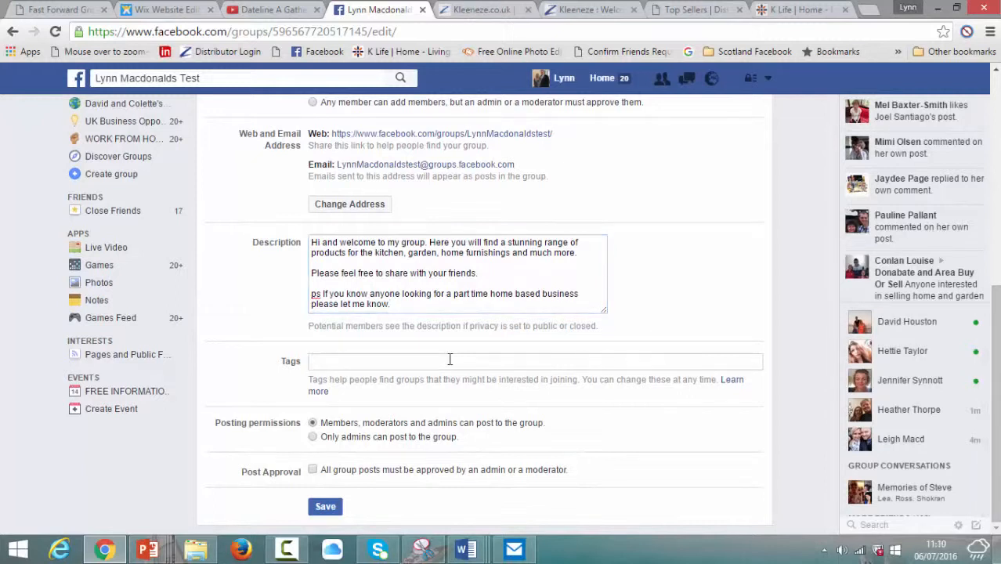
{"action": "type", "text": "B"}
{"action": "key", "text": "BackSpace"}
{"action": "type", "text": "Things for sal"}
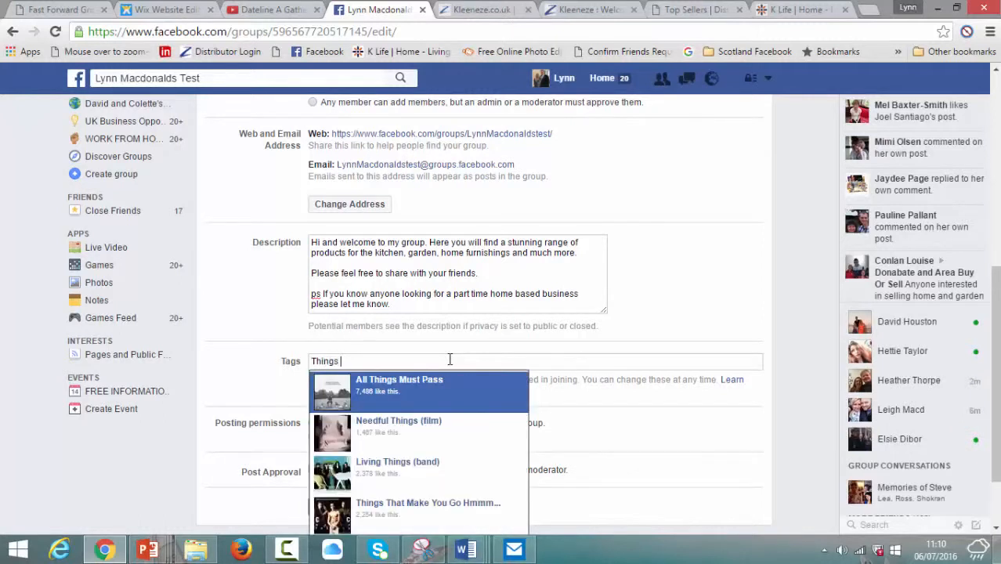
{"action": "key", "text": "BackSpace"}
{"action": "type", "text": "le, "}
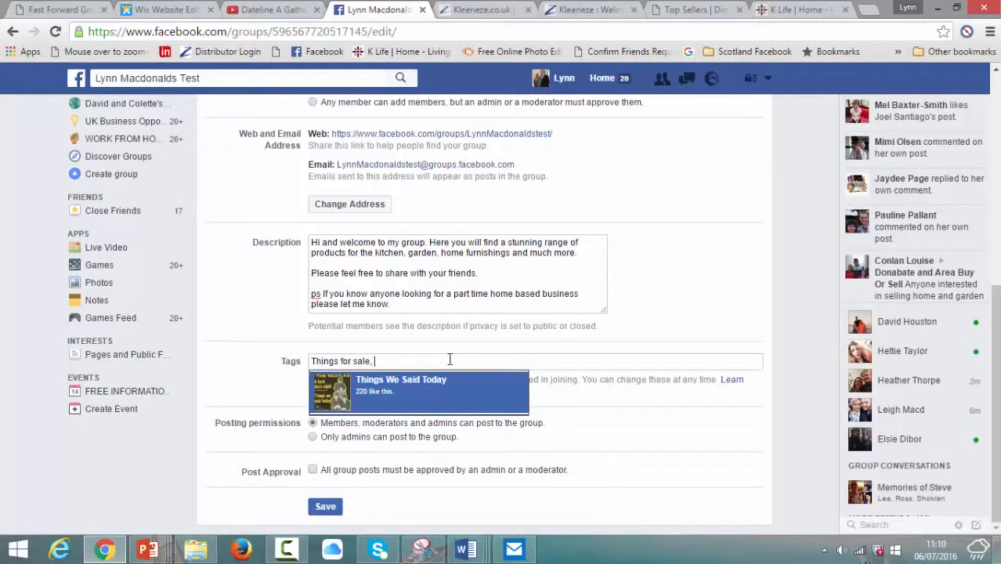
{"action": "type", "text": "buy and sell, Wes"}
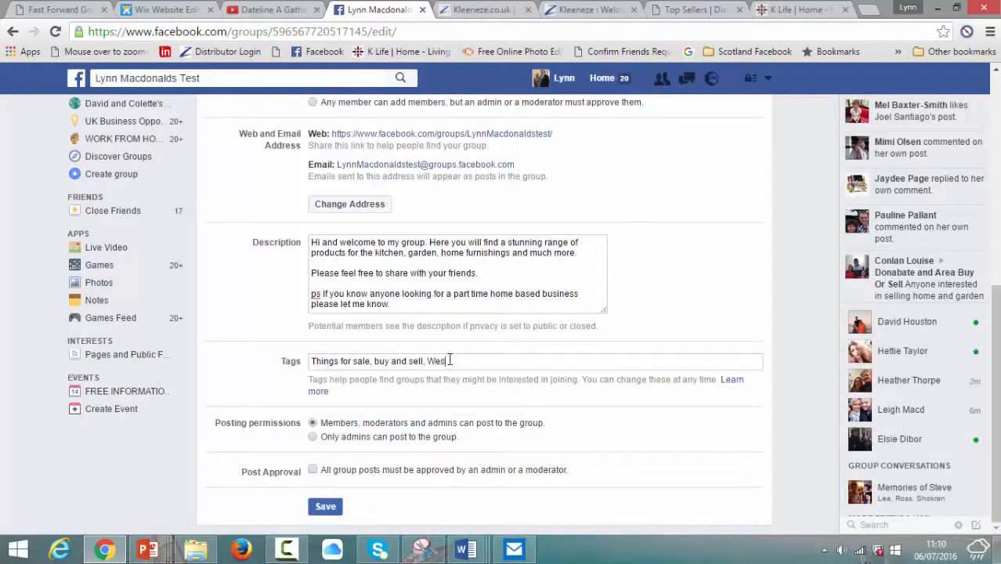
{"action": "type", "text": "t Lothian, Edinburgh"}
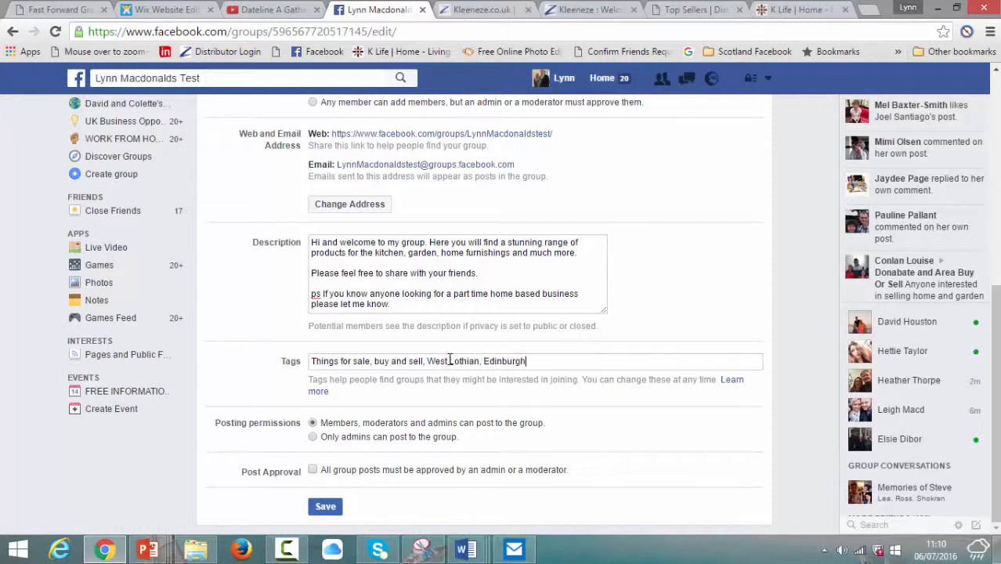
{"action": "type", "text": ", Broxburn, Livingston,"}
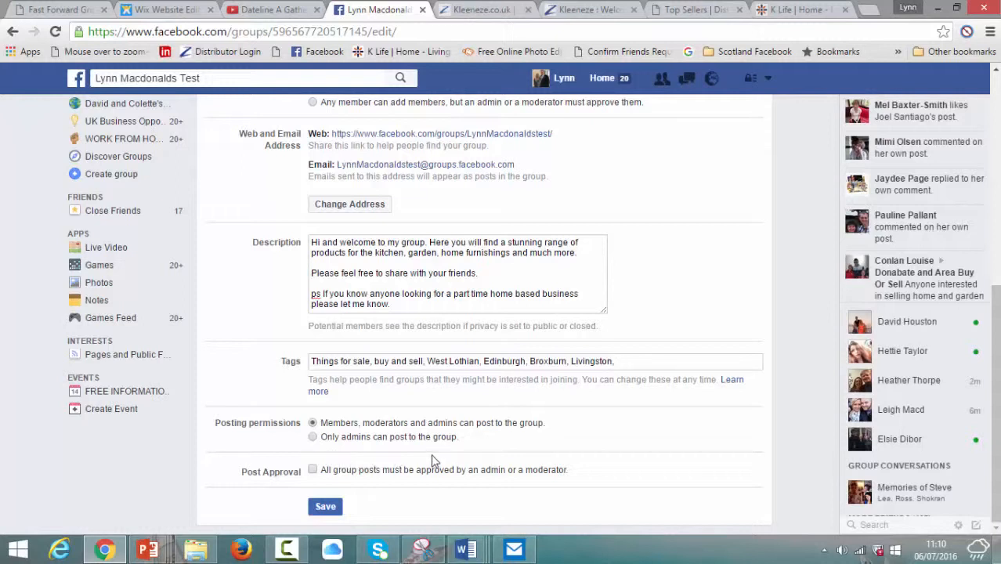
Step: Turn on Post Approval, save the settings, and return to the group's Discussion page
{"action": "left_click", "coordinate": [314, 470]}
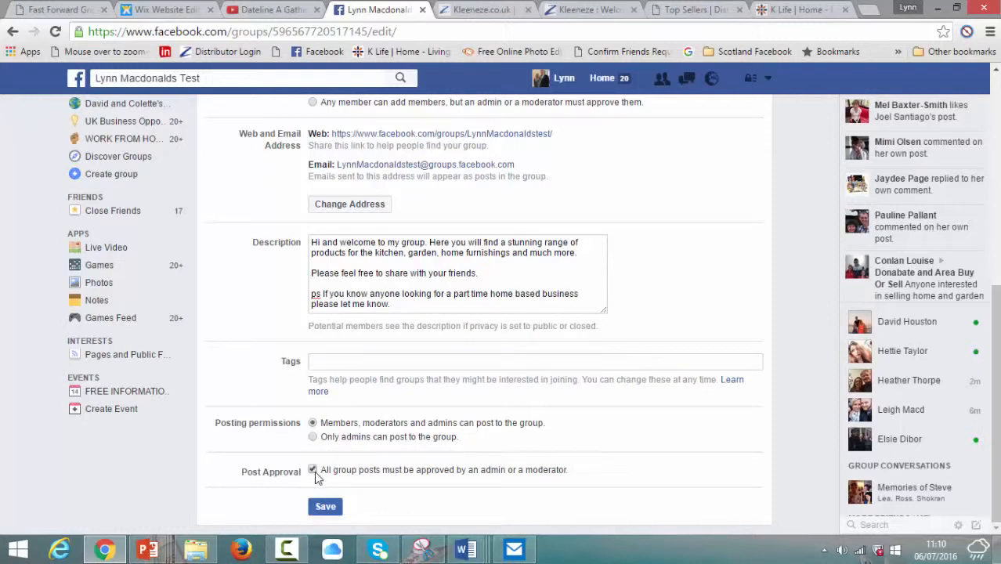
{"action": "left_click", "coordinate": [325, 508]}
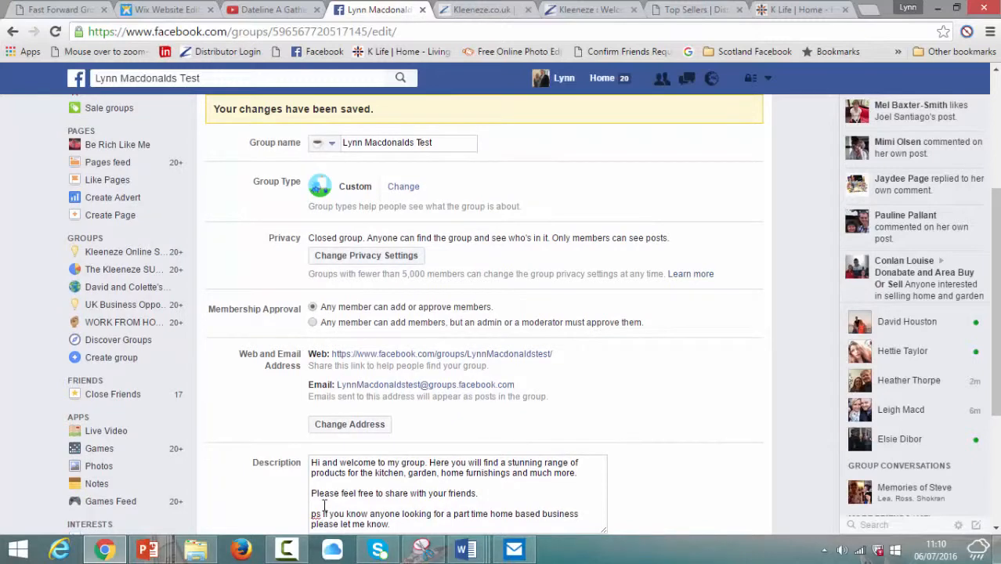
{"action": "scroll", "coordinate": [815, 264], "scroll_direction": "down", "scroll_amount": 3}
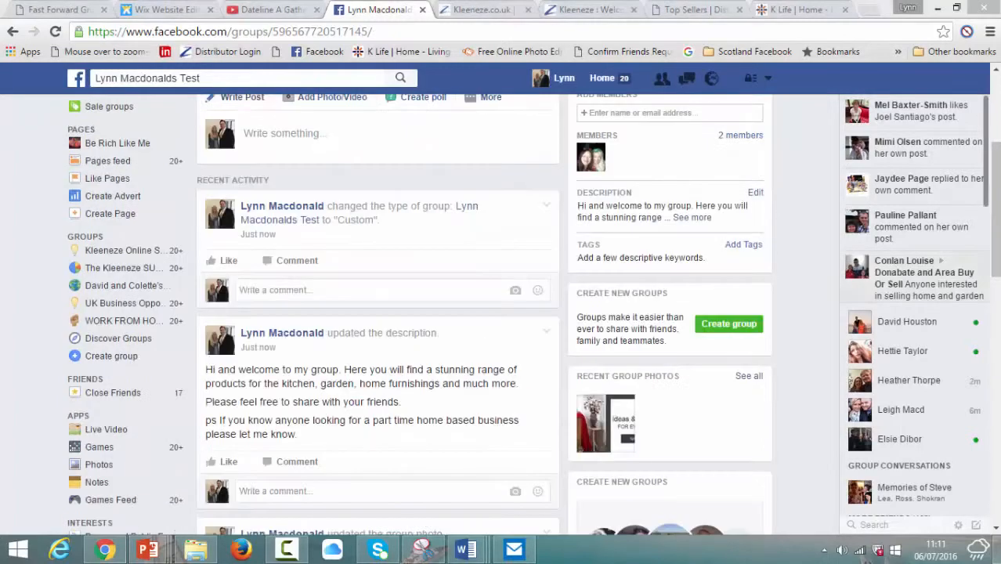
{"action": "left_click_drag", "start_coordinate": [994, 235], "coordinate": [995, 154]}
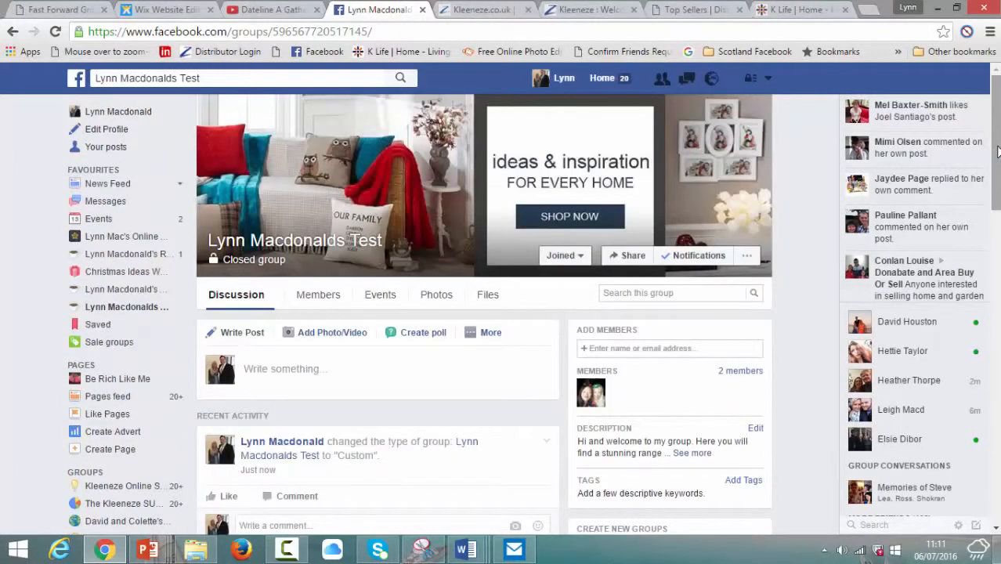
Step: Delete the 'changed the type of group to Custom' post from the Discussion page
{"action": "left_click", "coordinate": [998, 151]}
{"action": "scroll", "coordinate": [985, 248], "scroll_direction": "down", "scroll_amount": 3}
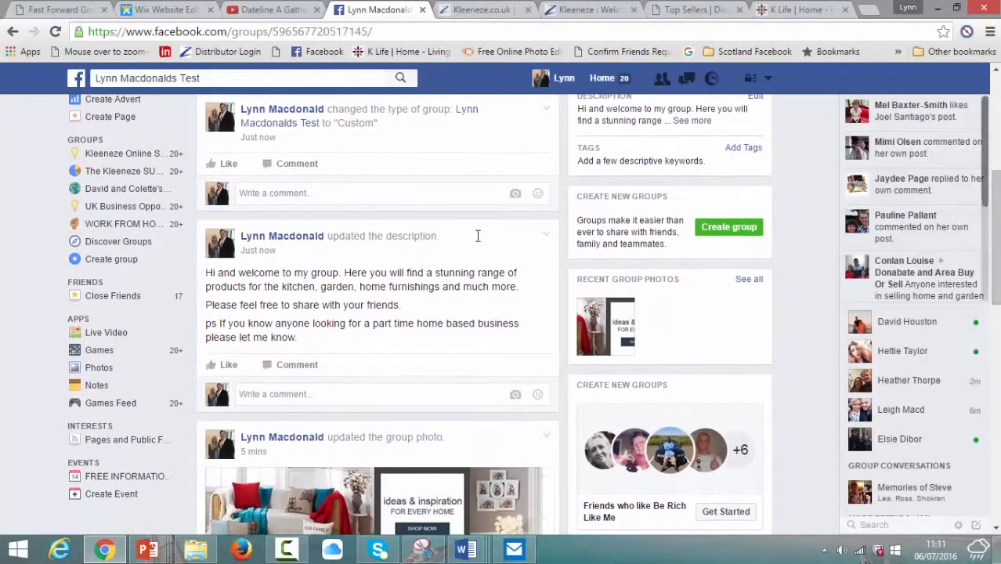
{"action": "left_click", "coordinate": [546, 111]}
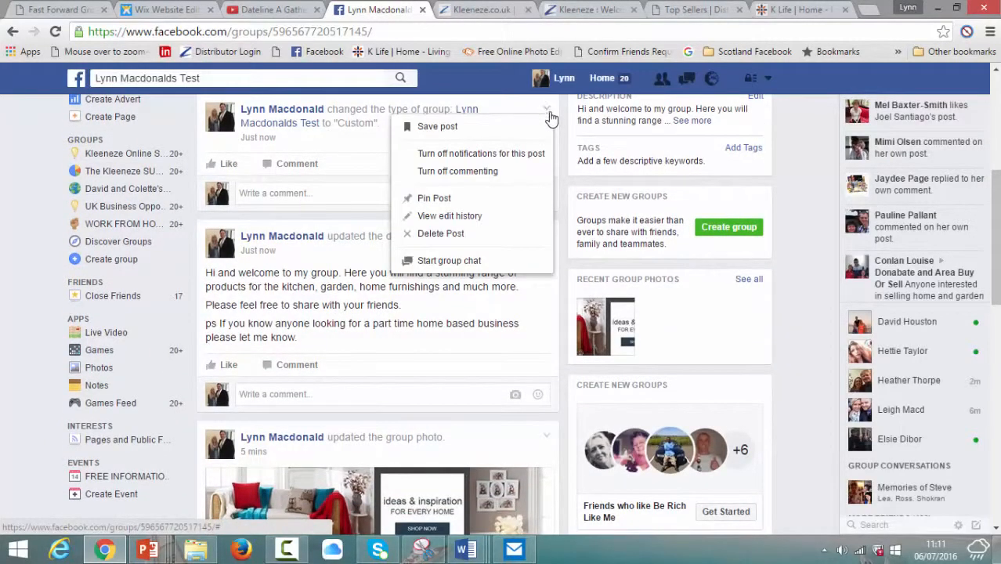
{"action": "left_click", "coordinate": [462, 233]}
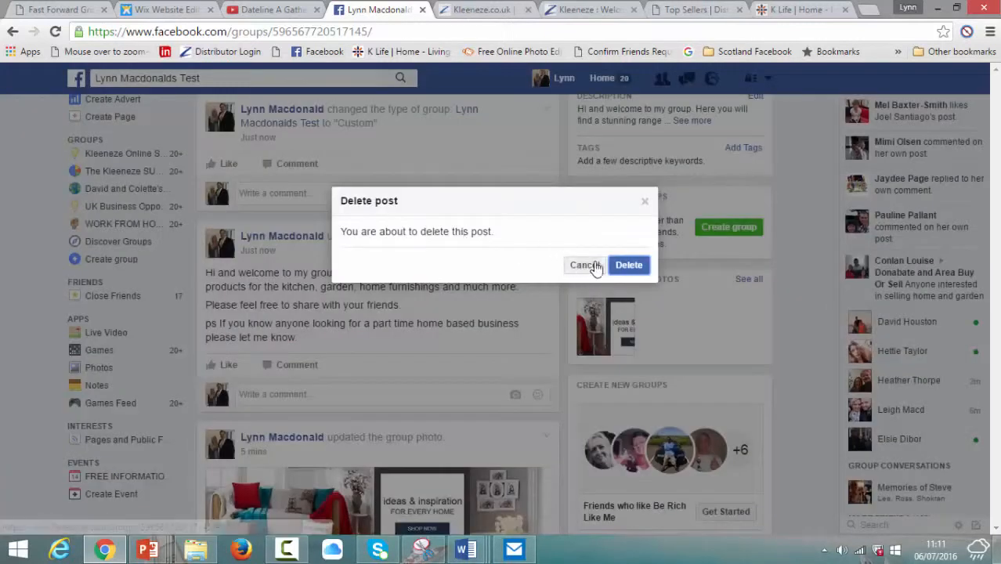
{"action": "left_click", "coordinate": [630, 267]}
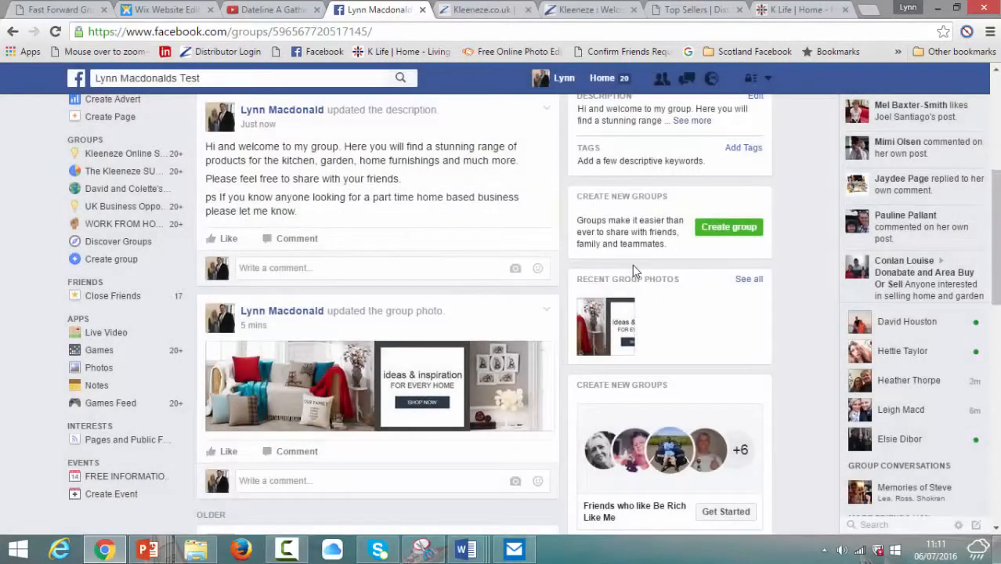
{"action": "left_click_drag", "start_coordinate": [996, 206], "coordinate": [996, 84]}
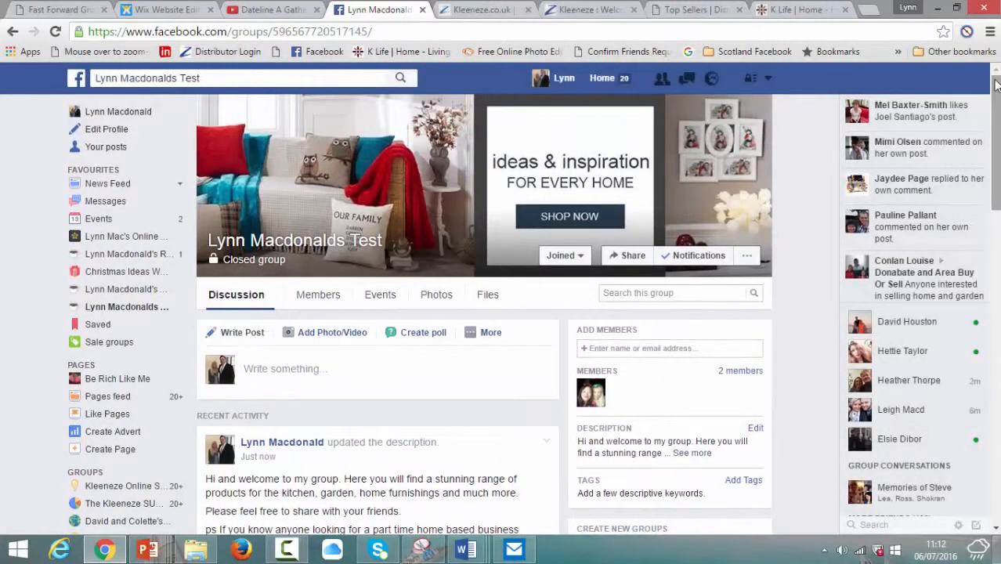
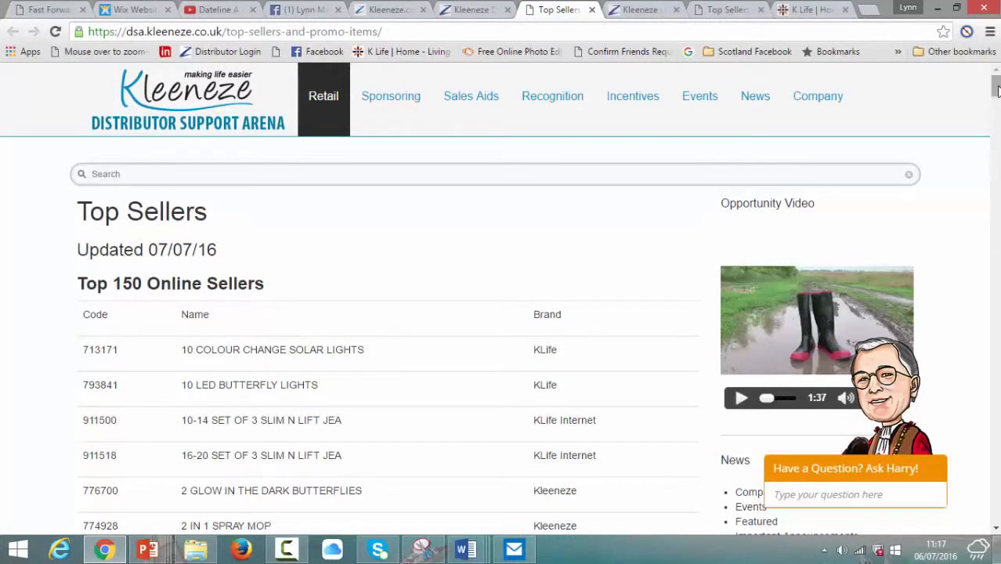
Step: Scroll the Top 150 Online Sellers list and select code 713171 beside 10 Colour Change Solar Lights
{"action": "mouse_move", "coordinate": [997, 91]}
{"action": "left_mouse_down"}
{"action": "mouse_move", "coordinate": [995, 194]}
{"action": "mouse_move", "coordinate": [994, 81]}
{"action": "left_mouse_up"}
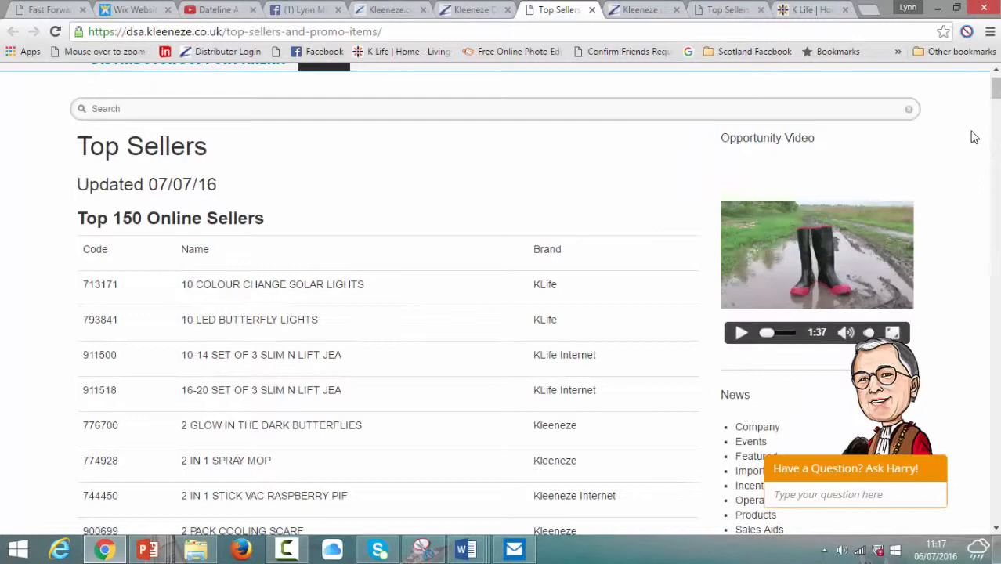
{"action": "left_click_drag", "start_coordinate": [996, 90], "coordinate": [977, 94]}
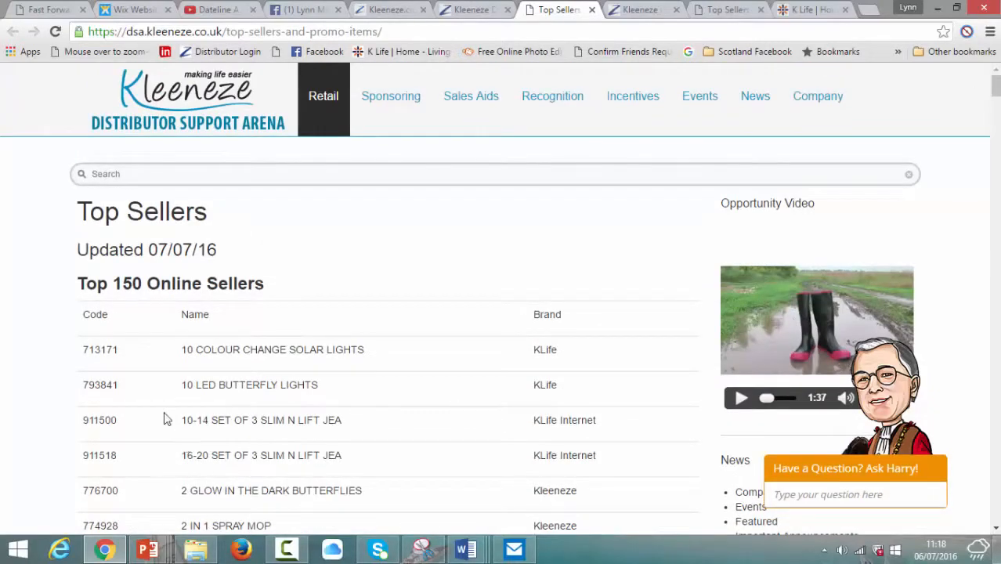
{"action": "left_click_drag", "start_coordinate": [129, 353], "coordinate": [92, 353]}
Step: Copy code 713171 and go to Browse Products on the Kleeneze ordering site
{"action": "right_click", "coordinate": [93, 352]}
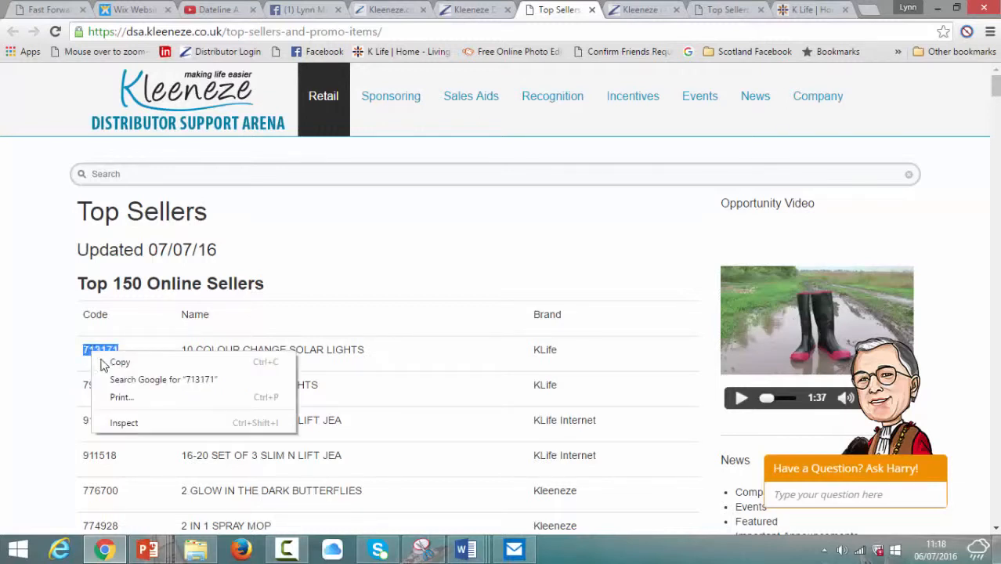
{"action": "left_click", "coordinate": [109, 360]}
{"action": "key", "text": "ctrl+shift+Tab"}
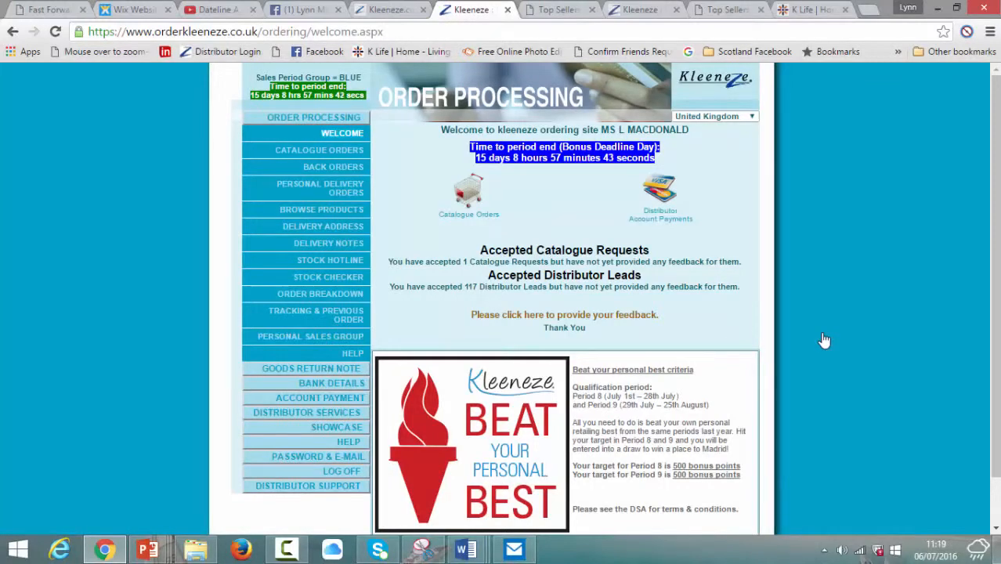
{"action": "key", "text": "alt+f"}
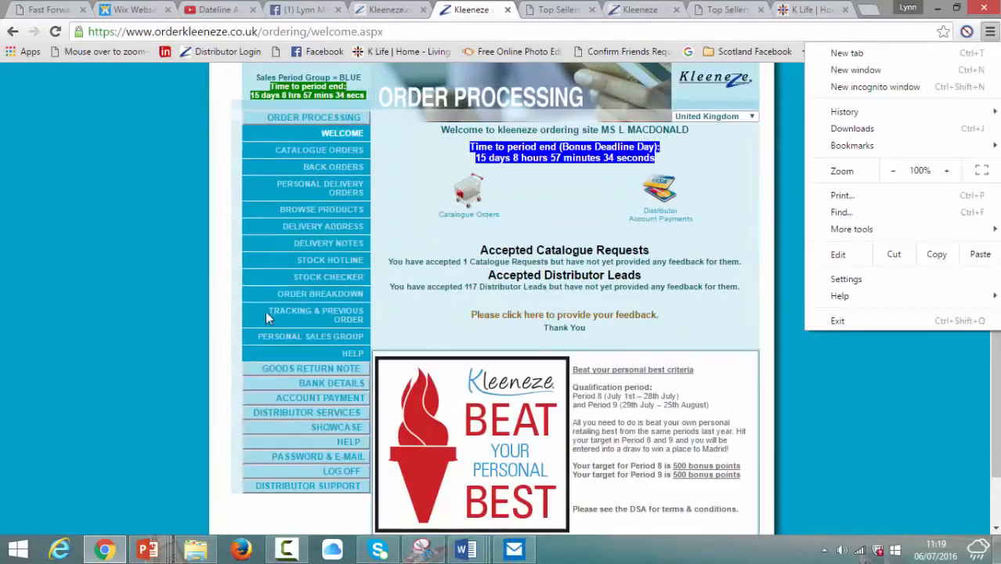
{"action": "left_click", "coordinate": [329, 210]}
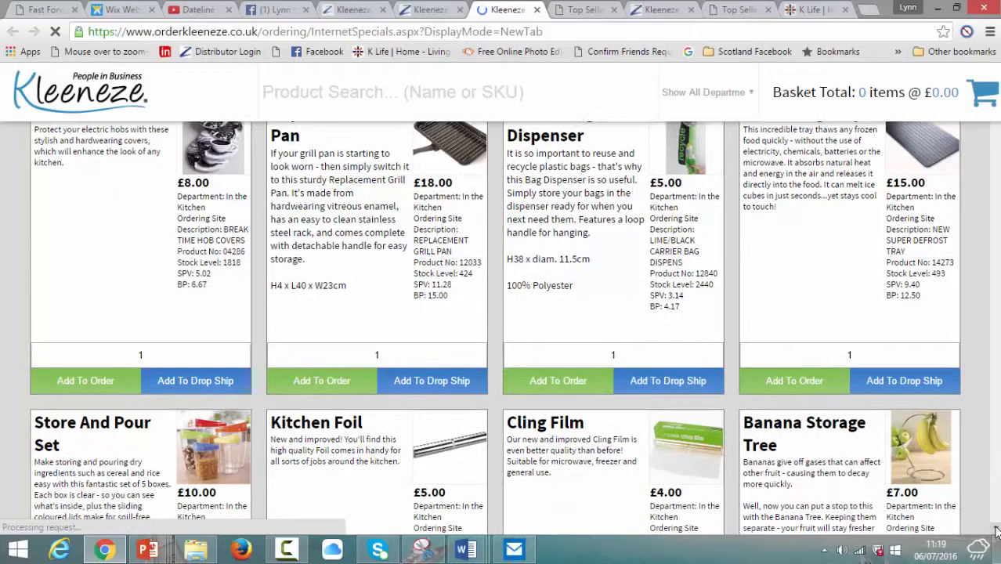
Step: Paste 713171 into Product Search to find the £20.00 solar lights pack and enlarge its photo
{"action": "left_click", "coordinate": [996, 531]}
{"action": "left_click", "coordinate": [995, 532]}
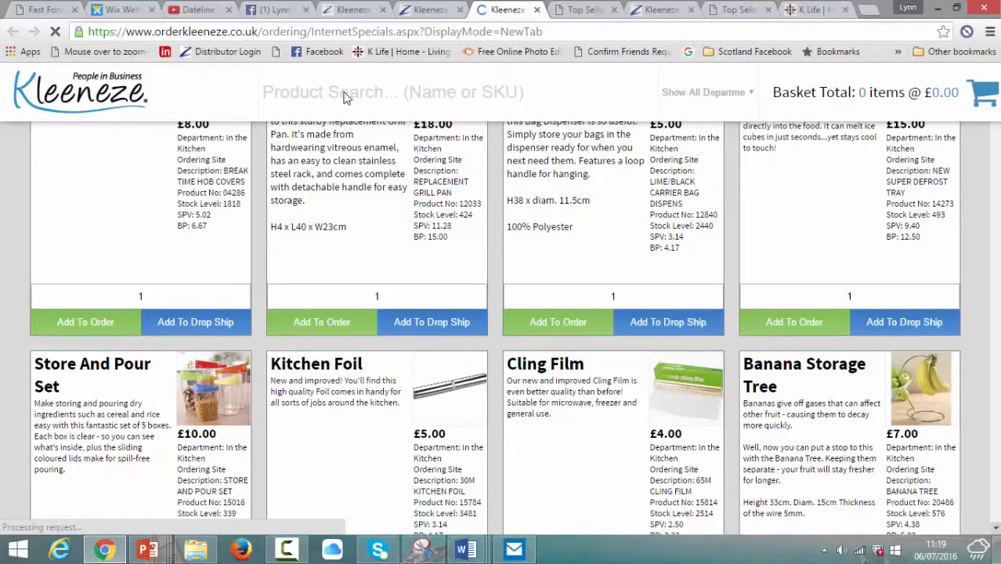
{"action": "left_click", "coordinate": [345, 93]}
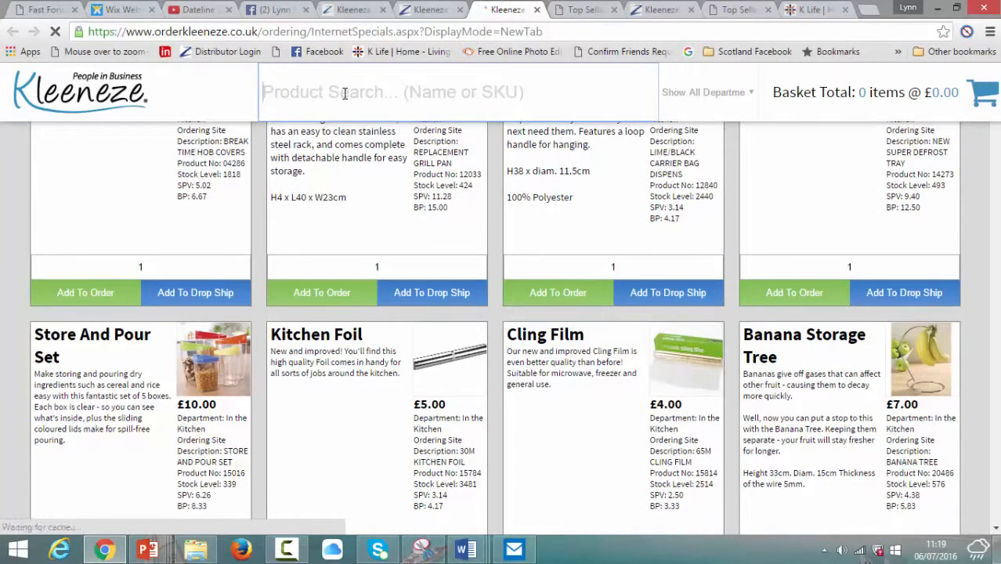
{"action": "right_click", "coordinate": [344, 93]}
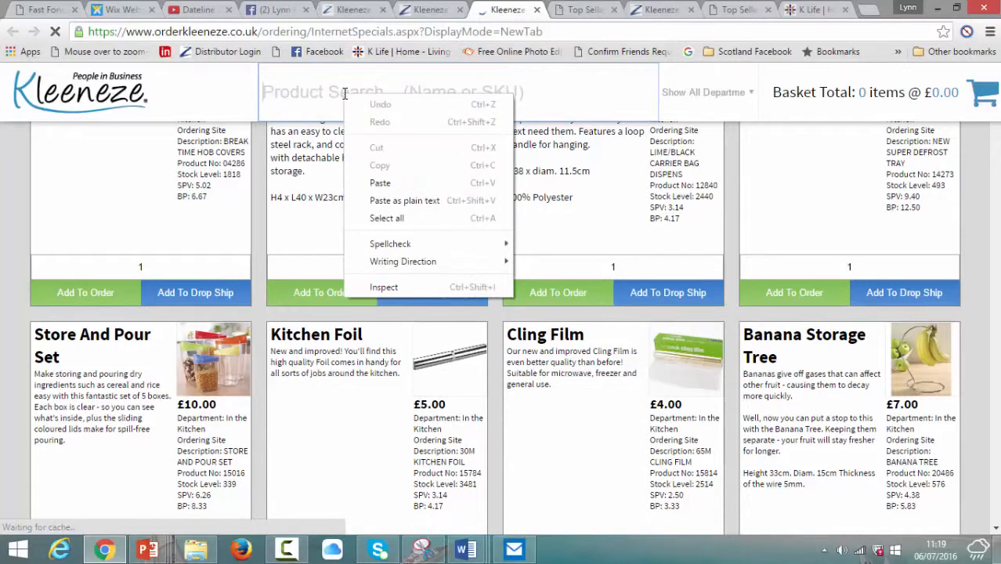
{"action": "left_click", "coordinate": [376, 193]}
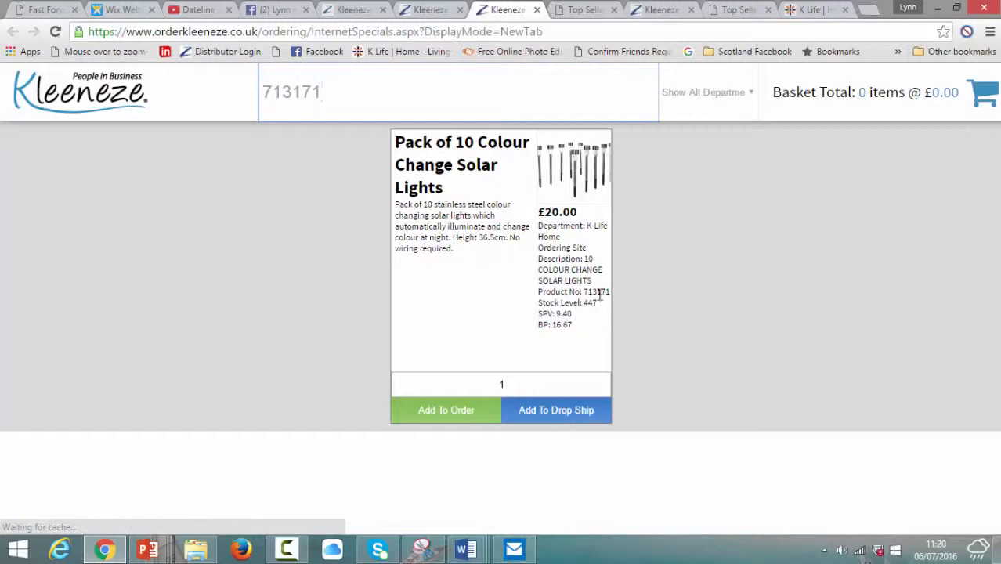
{"action": "left_click", "coordinate": [573, 177]}
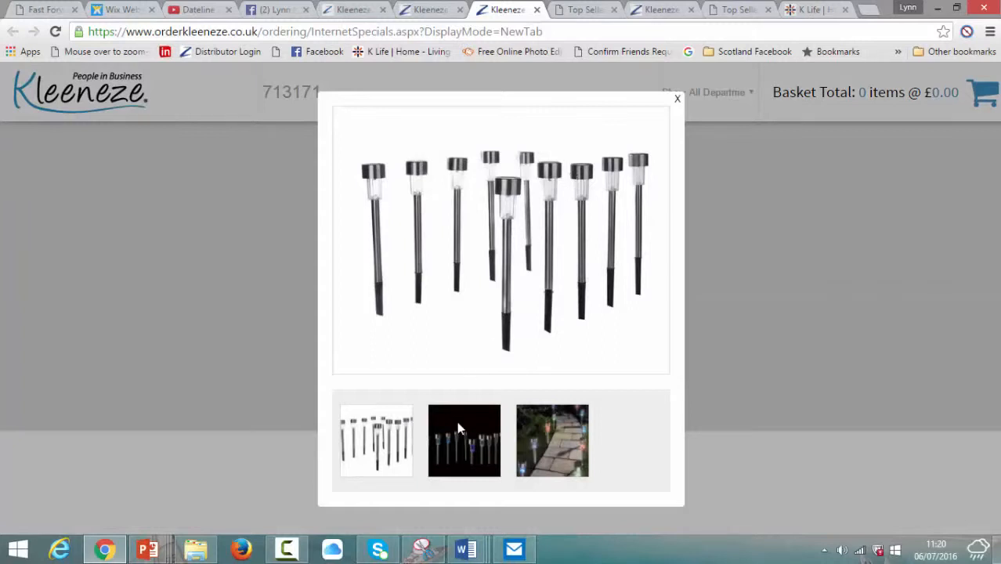
Step: Save the garden-path photo as 'Pack of 10 solar lights 713171' in photos for facebook
{"action": "left_click", "coordinate": [562, 423]}
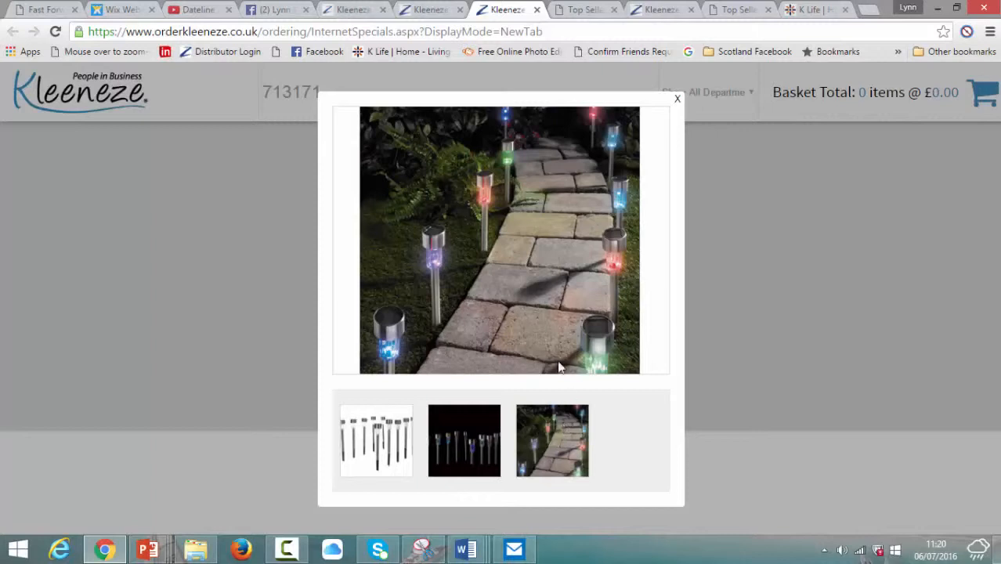
{"action": "right_click", "coordinate": [505, 241]}
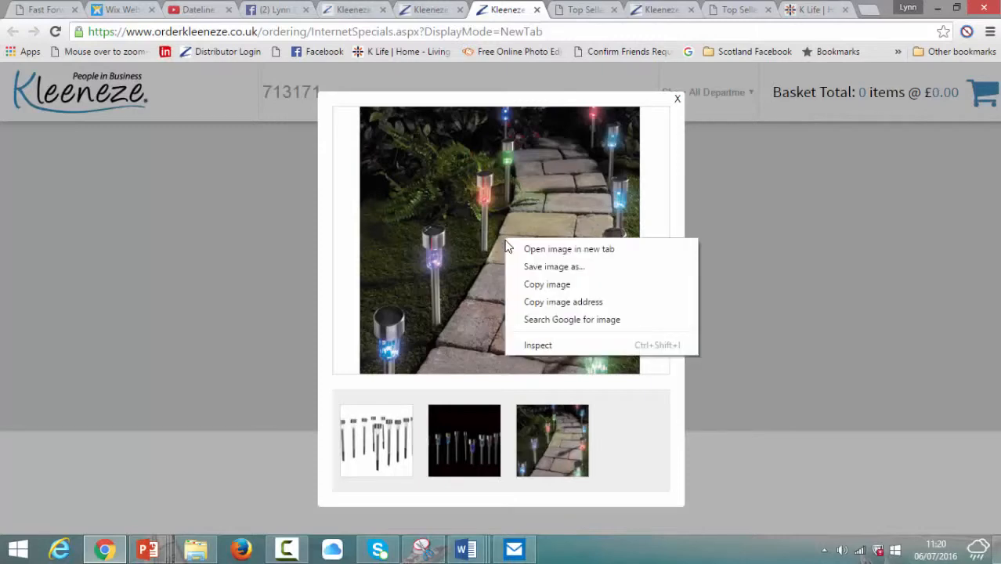
{"action": "left_click", "coordinate": [522, 267]}
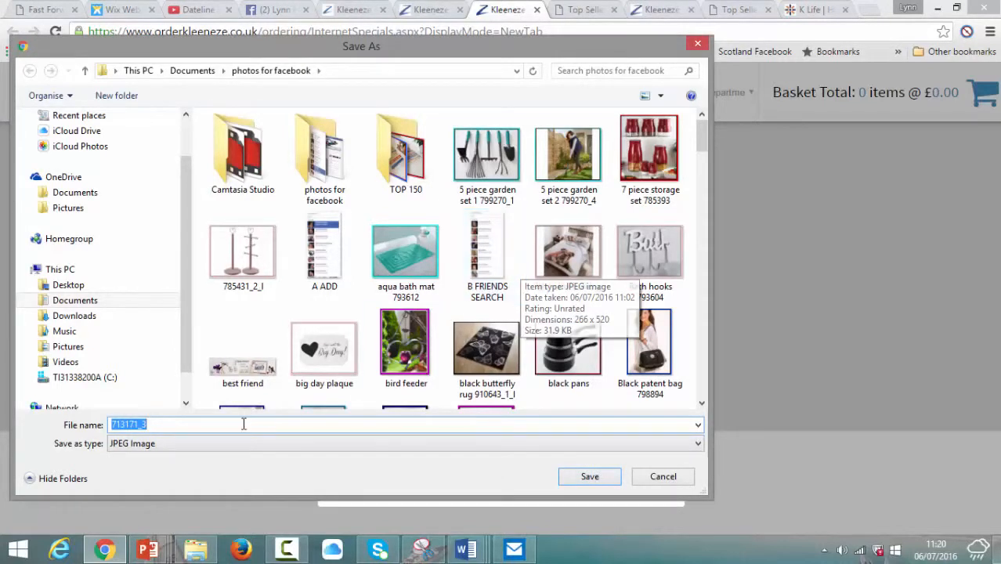
{"action": "left_click", "coordinate": [172, 425]}
{"action": "key", "text": "BackSpace"}
{"action": "key", "text": "BackSpace"}
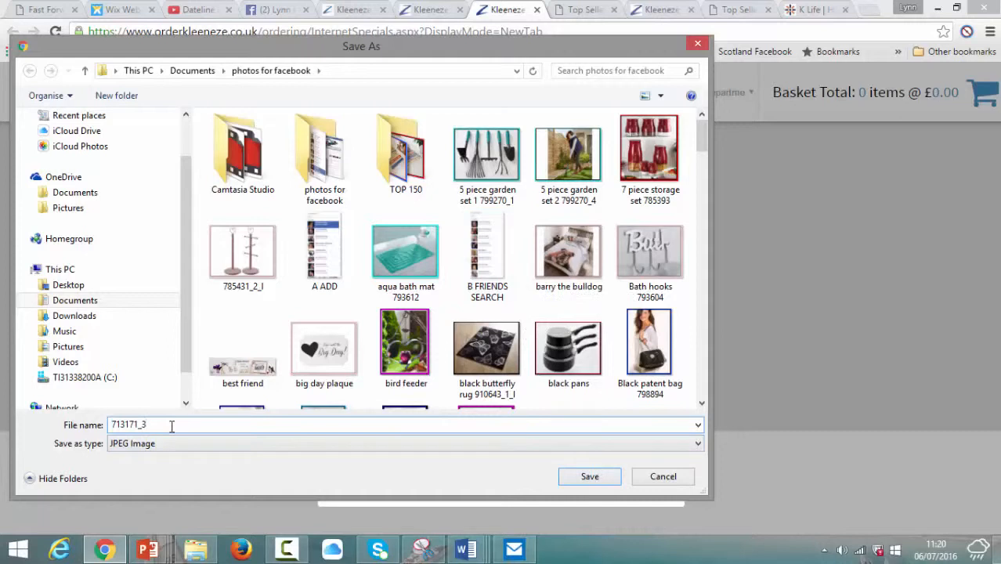
{"action": "left_click", "coordinate": [113, 424]}
{"action": "type", "text": "Pack of 10 solar lig"}
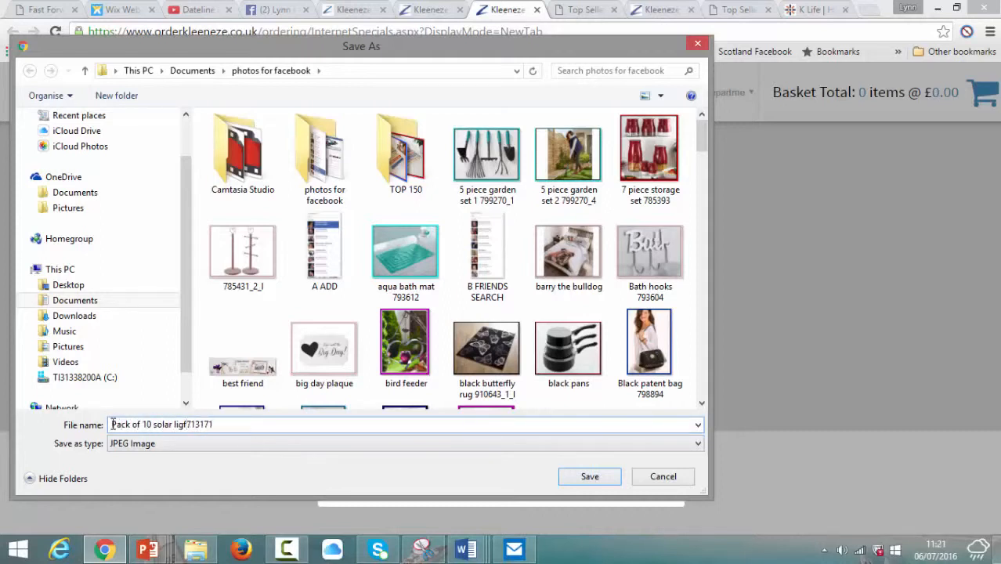
{"action": "type", "text": "hts"}
{"action": "left_click", "coordinate": [594, 480]}
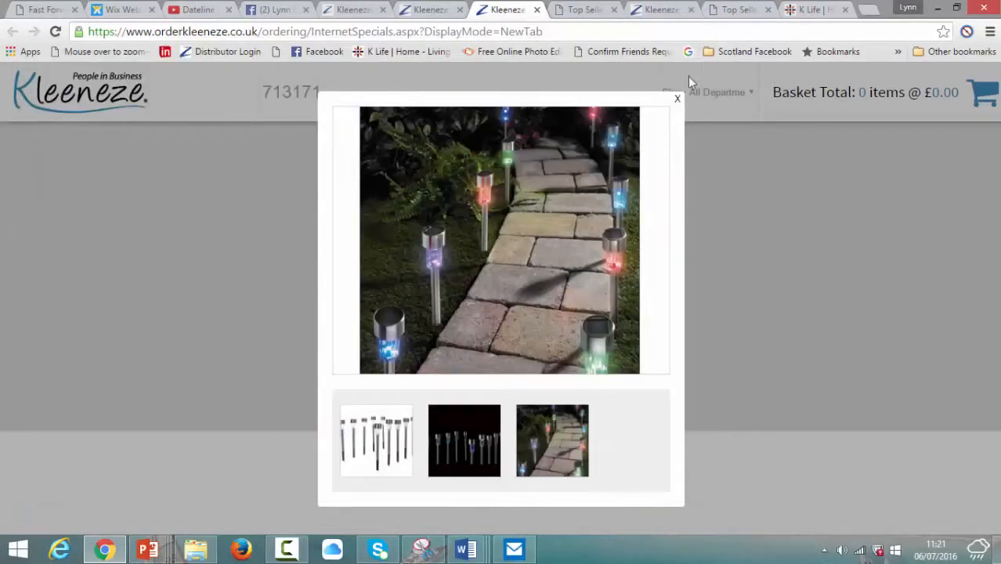
Step: Load 'Pack of 10 solar lights 713171.jpg' from photos for facebook into PicMonkey's editor
{"action": "left_click", "coordinate": [583, 10]}
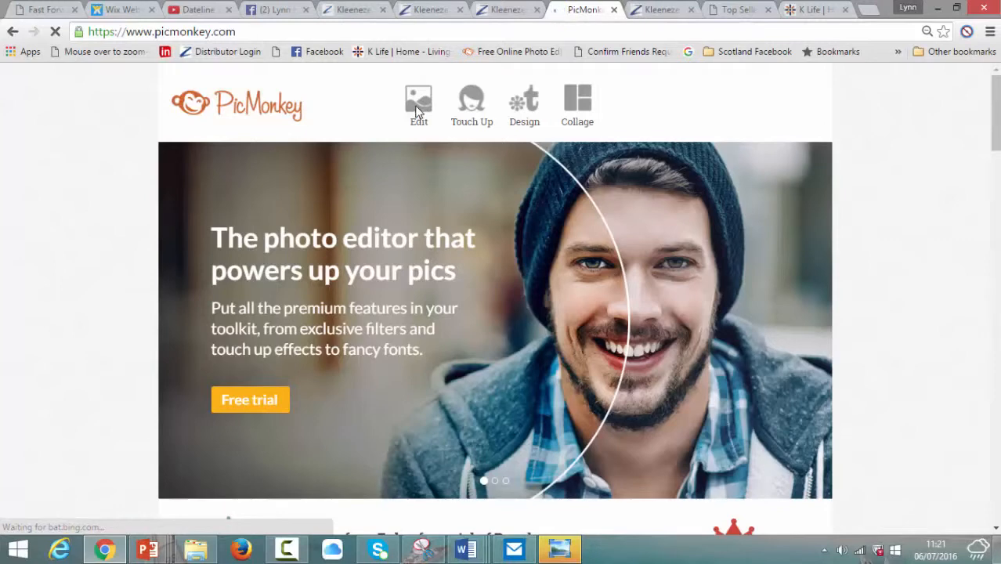
{"action": "left_click", "coordinate": [416, 110]}
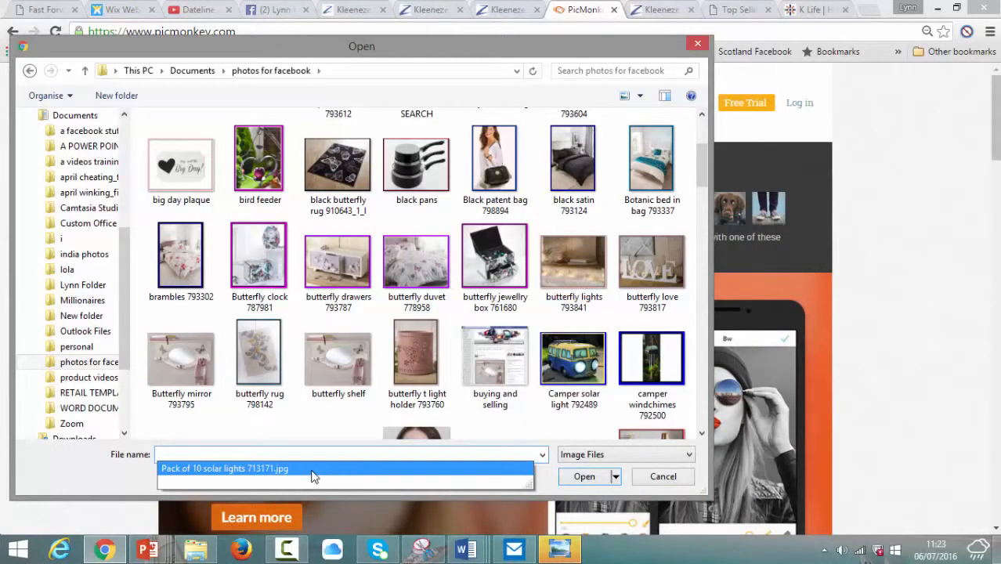
{"action": "left_click", "coordinate": [312, 468]}
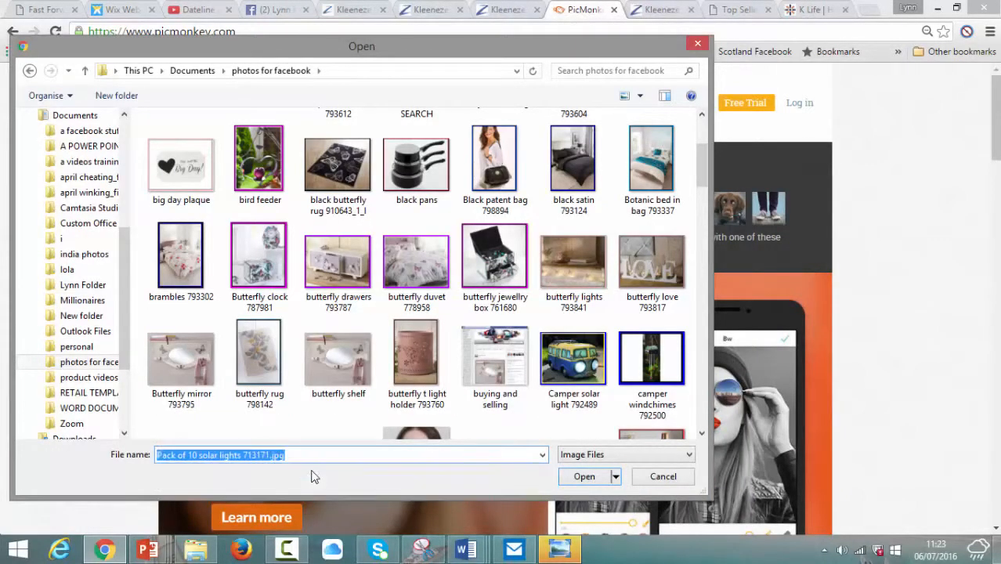
{"action": "left_click", "coordinate": [584, 478]}
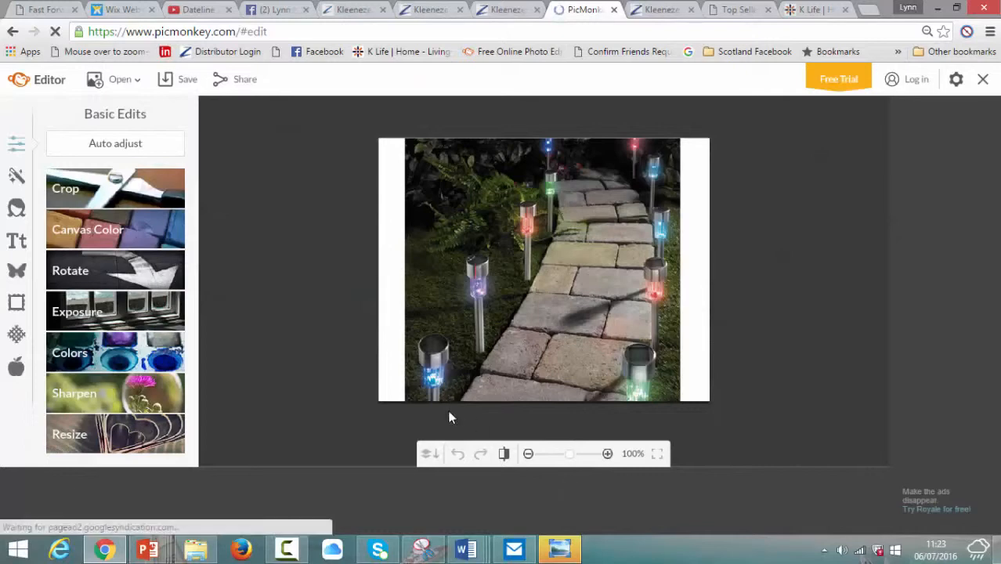
Step: Add a Simple Edge frame with a thinner blue outer border and a yellow inner edge
{"action": "left_click", "coordinate": [17, 305]}
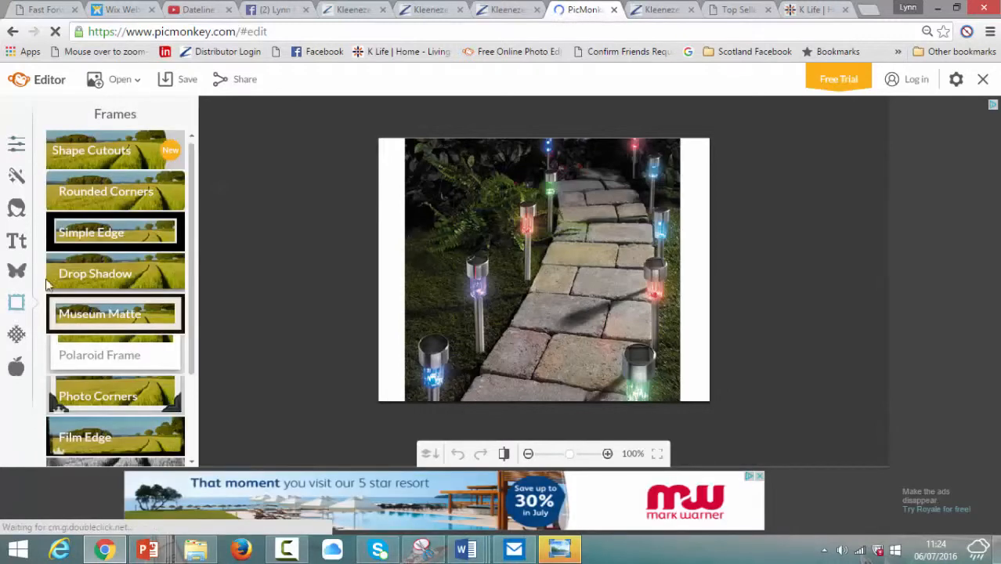
{"action": "left_click", "coordinate": [108, 237]}
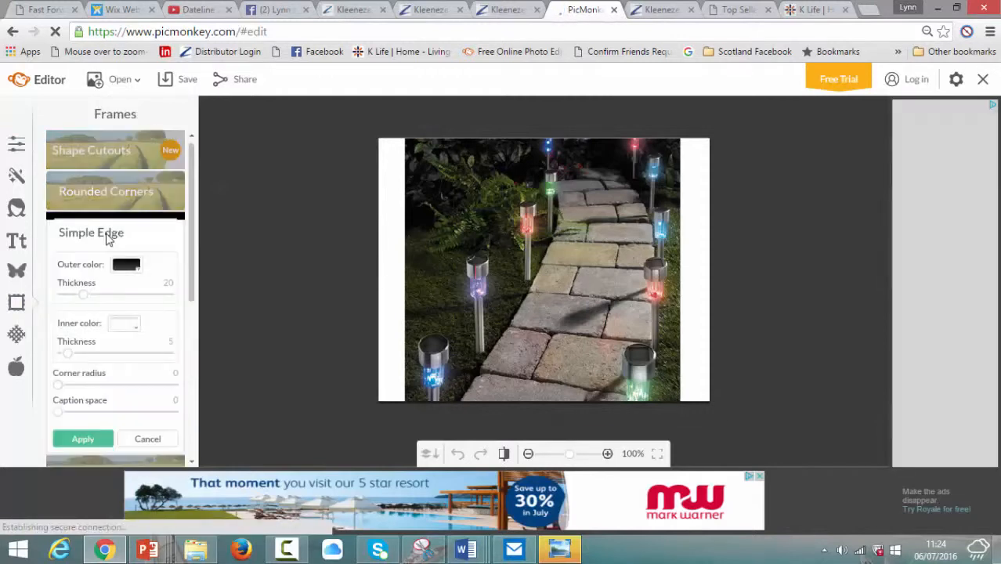
{"action": "left_click", "coordinate": [139, 270]}
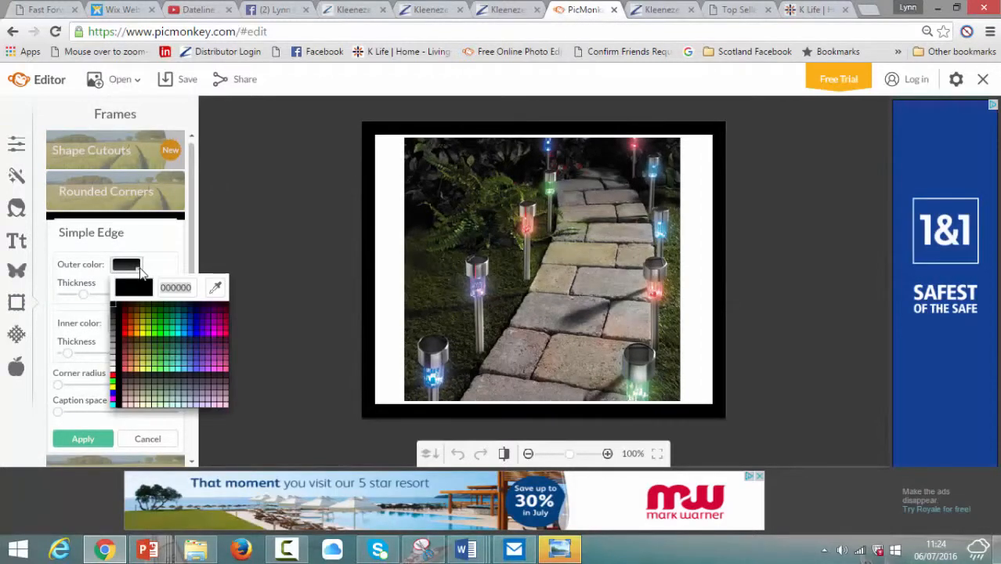
{"action": "left_click", "coordinate": [190, 328]}
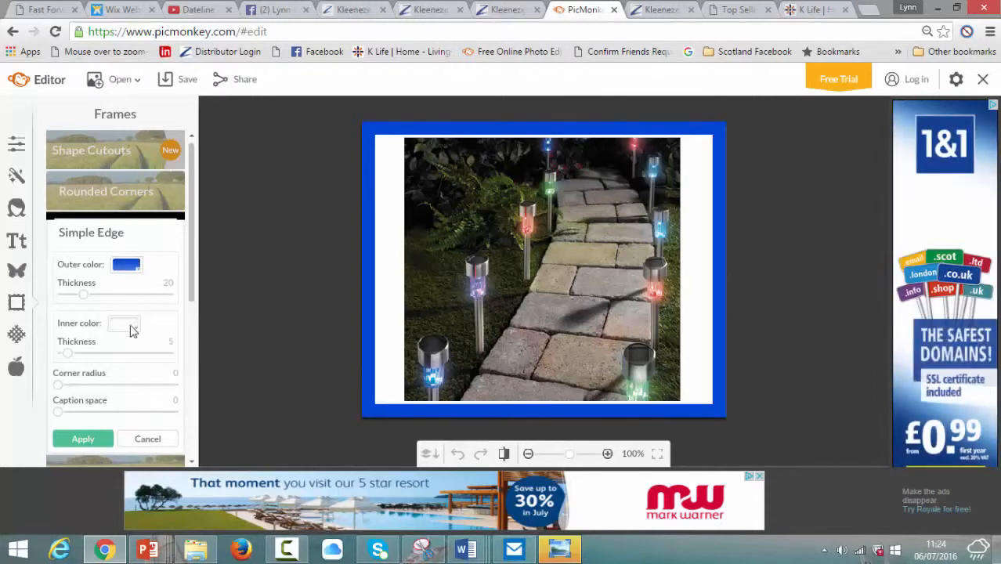
{"action": "left_click", "coordinate": [133, 327]}
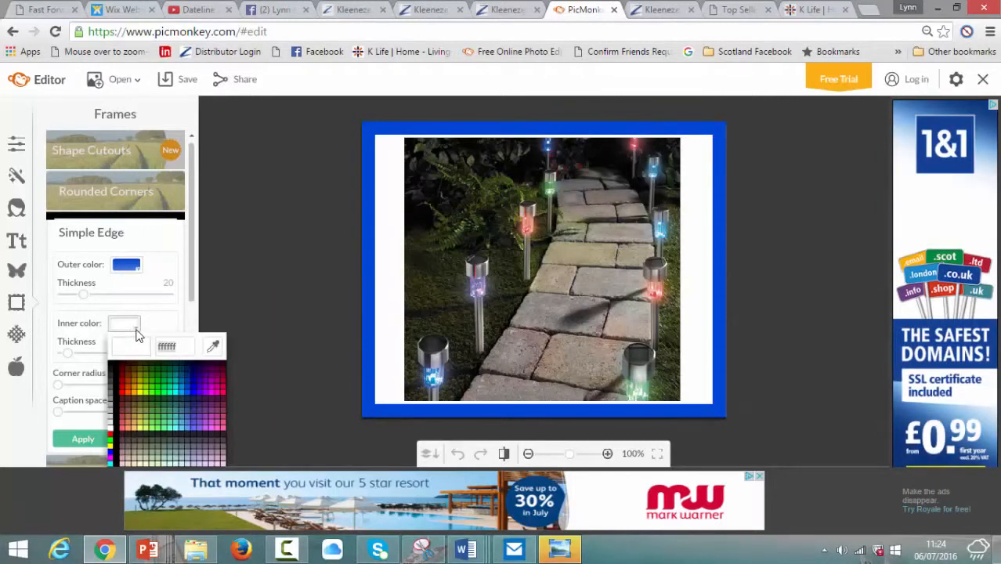
{"action": "left_click", "coordinate": [140, 388]}
{"action": "left_click_drag", "start_coordinate": [83, 295], "coordinate": [74, 296]}
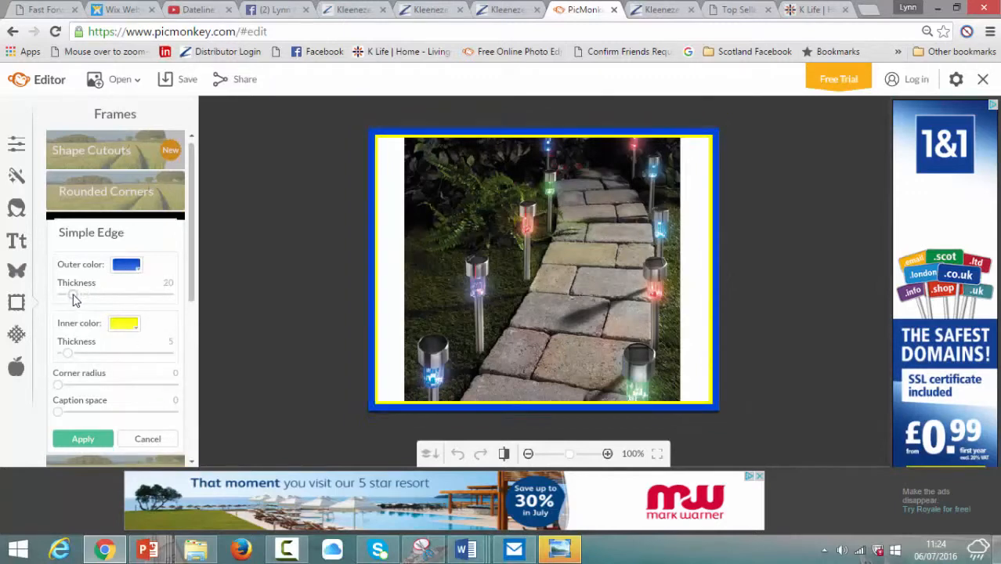
{"action": "left_click", "coordinate": [84, 438]}
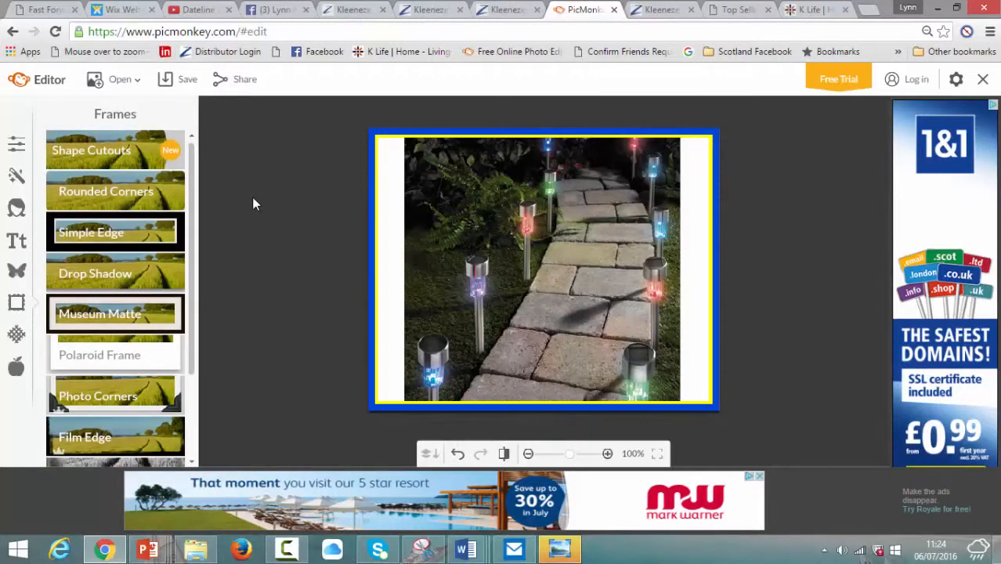
Step: Save the framed photo over 'Pack of 10 solar lights 713171.jpg', confirming the replacement
{"action": "left_click", "coordinate": [189, 80]}
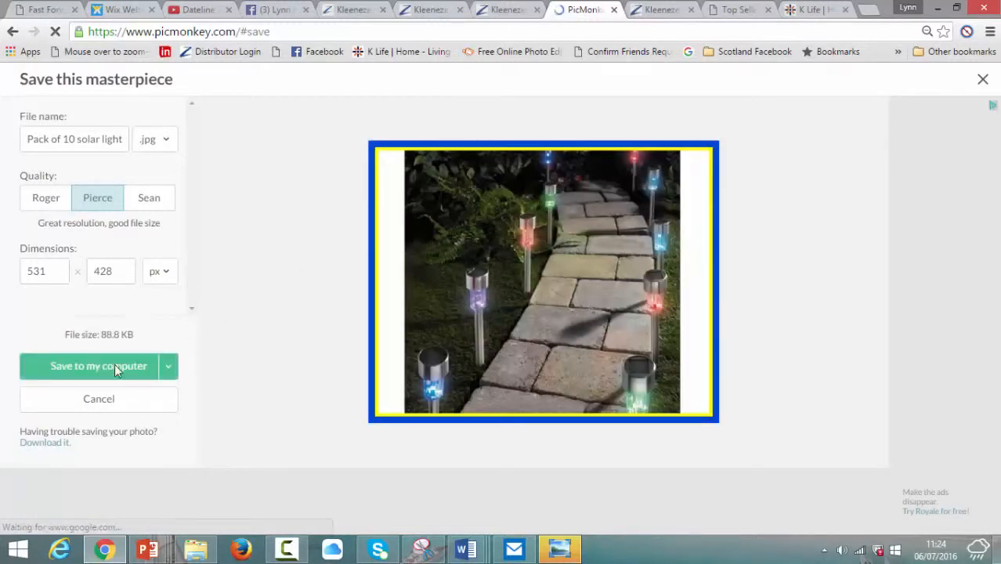
{"action": "left_click", "coordinate": [115, 368]}
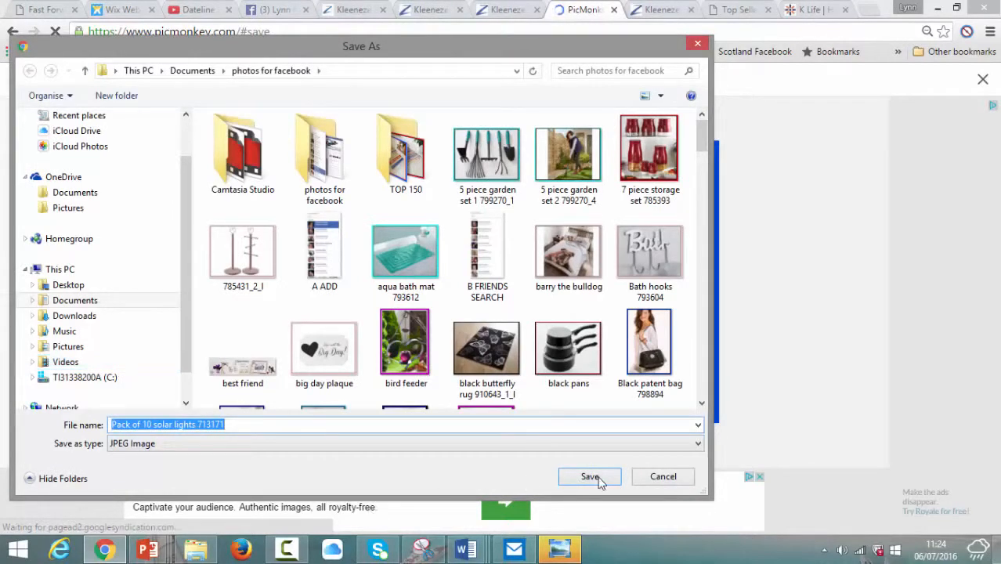
{"action": "left_click", "coordinate": [590, 478]}
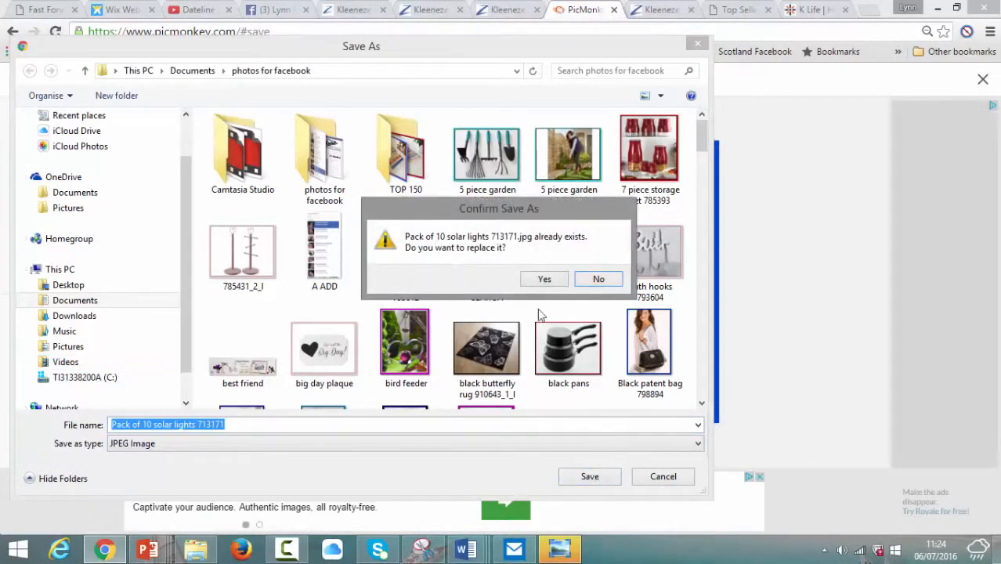
{"action": "left_click", "coordinate": [544, 280]}
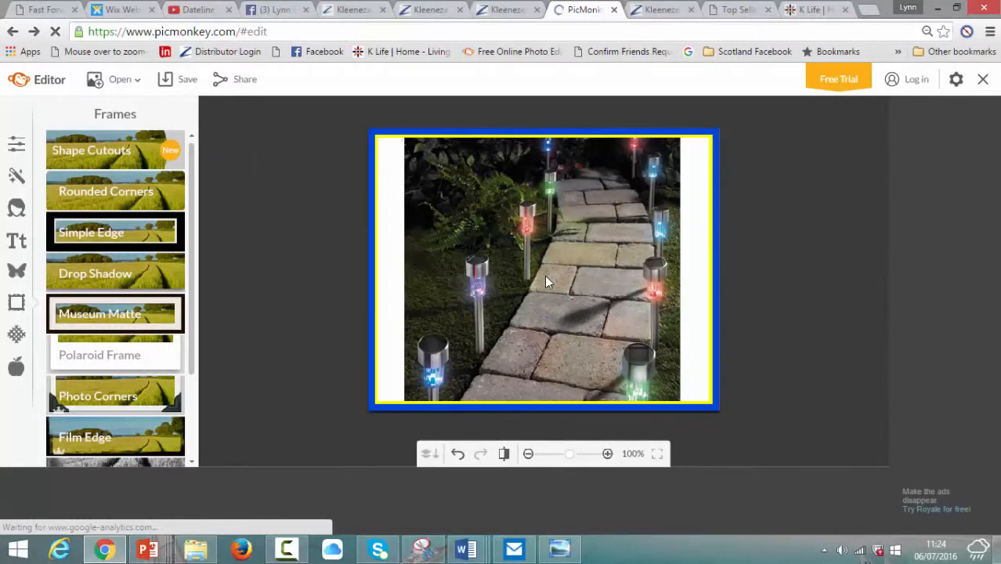
Step: Copy the title 'Pack of 10 Colour Change Solar Lights' and start a new photo post in the group
{"action": "left_click", "coordinate": [275, 9]}
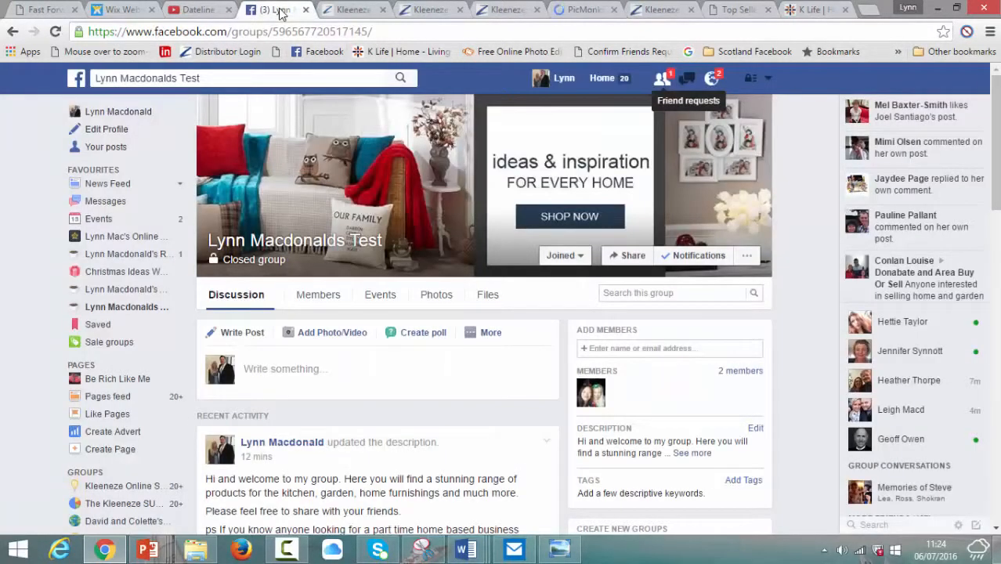
{"action": "left_click", "coordinate": [505, 9]}
{"action": "left_click_drag", "start_coordinate": [445, 188], "coordinate": [398, 145]}
{"action": "key", "text": "ctrl+c"}
{"action": "right_click", "coordinate": [422, 164]}
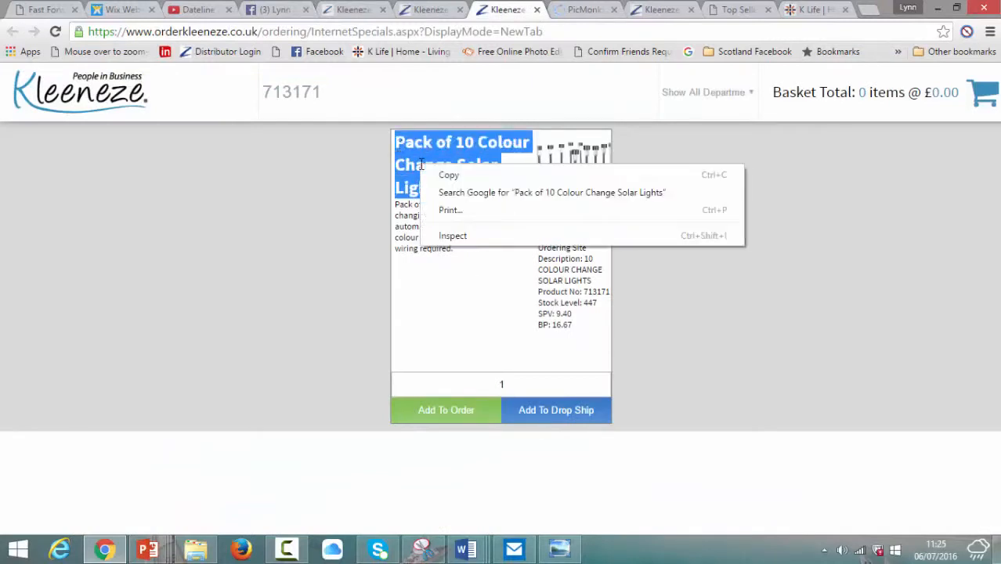
{"action": "left_click", "coordinate": [437, 177]}
{"action": "left_click", "coordinate": [273, 11]}
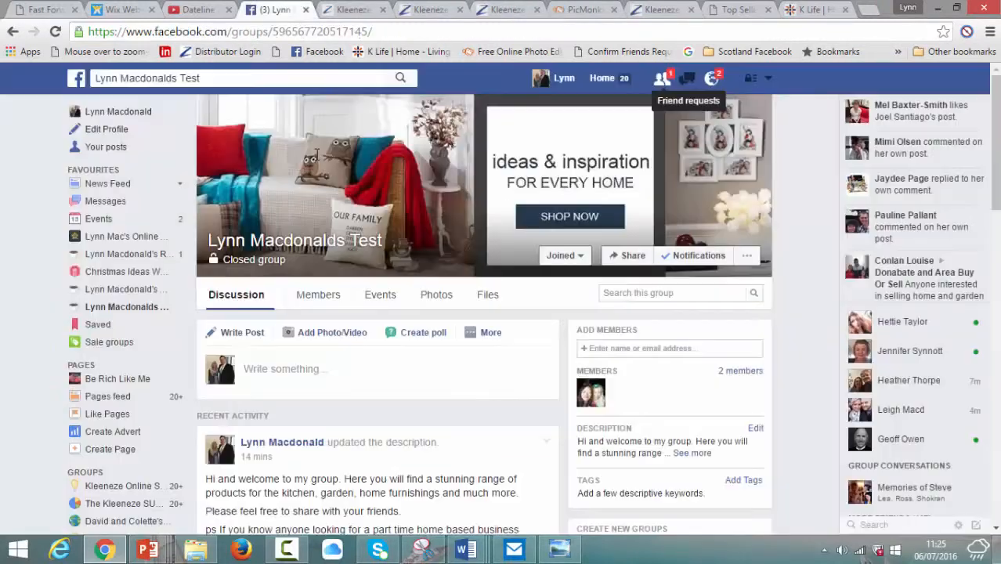
{"action": "left_click", "coordinate": [335, 333]}
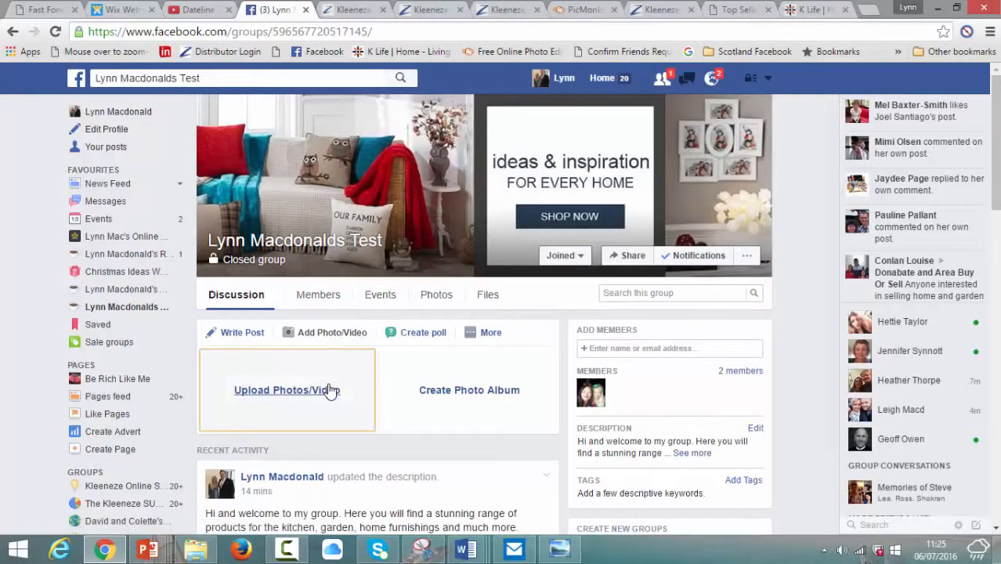
Step: Upload the framed 'Pack of 10 solar lights 713171' photo to the new group post
{"action": "left_click", "coordinate": [328, 389]}
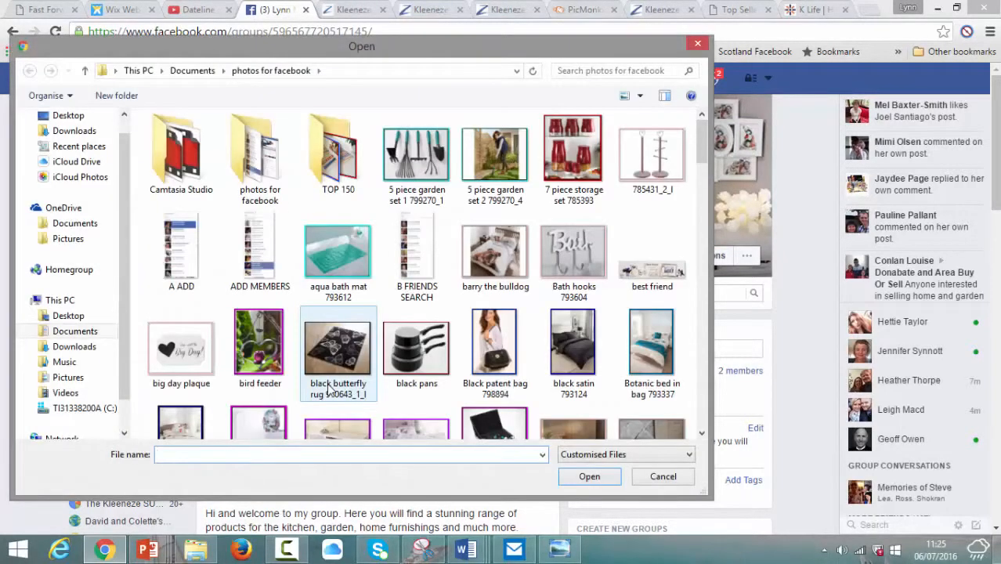
{"action": "type", "text": "PA"}
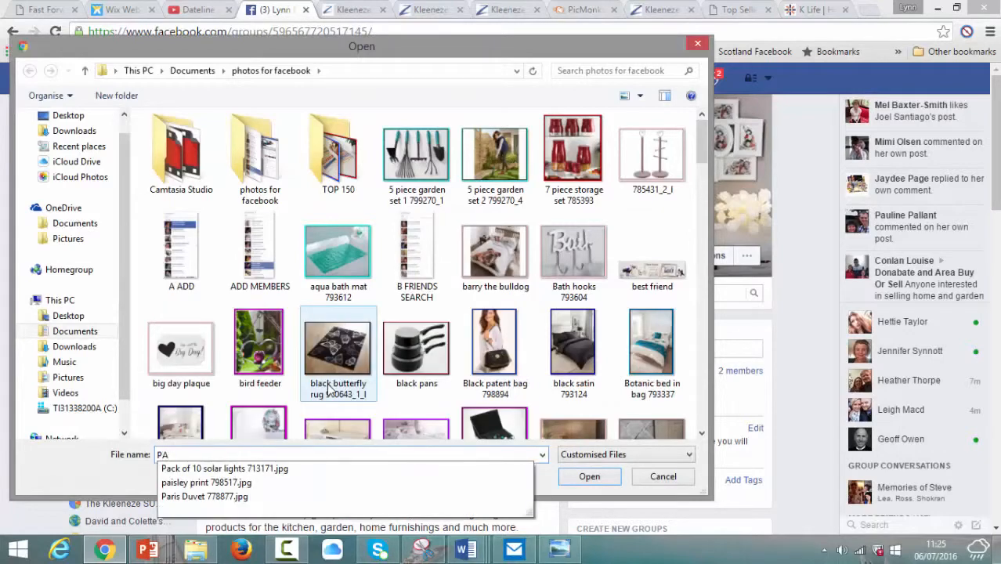
{"action": "left_click", "coordinate": [296, 469]}
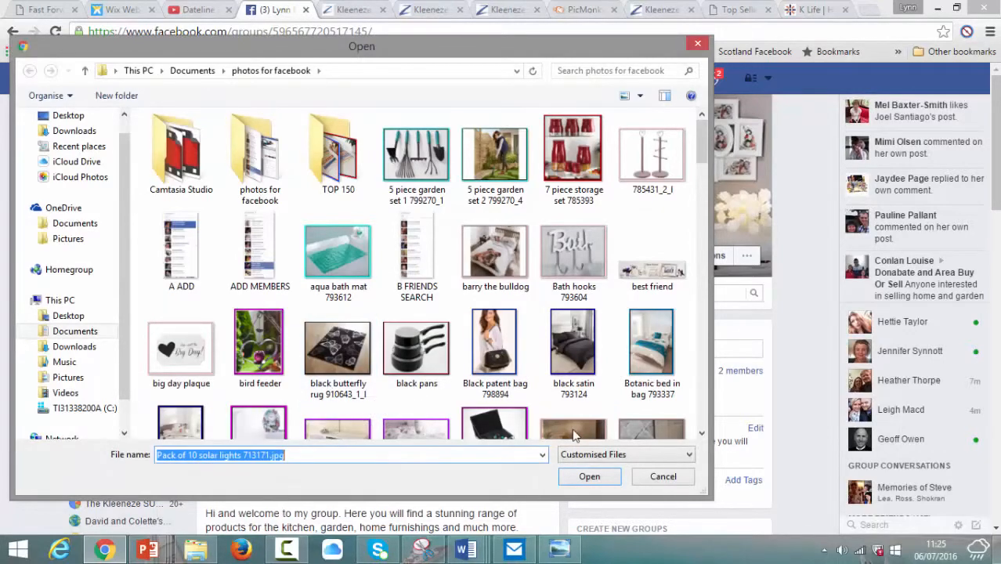
{"action": "left_click", "coordinate": [588, 477]}
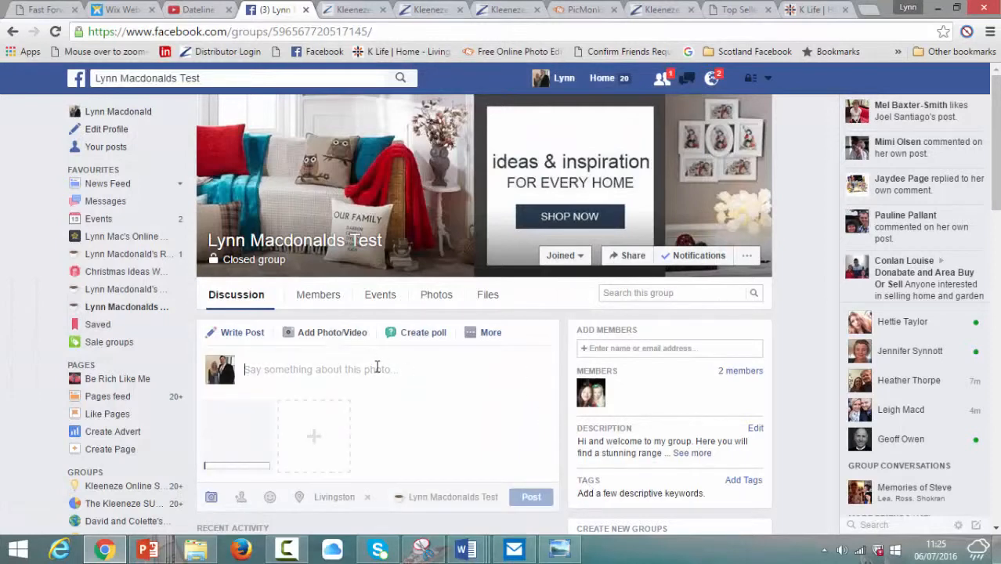
Step: Caption it with the pasted title, '- only £20.' and 'Message me or comment be', then post
{"action": "right_click", "coordinate": [376, 367]}
{"action": "left_click", "coordinate": [403, 254]}
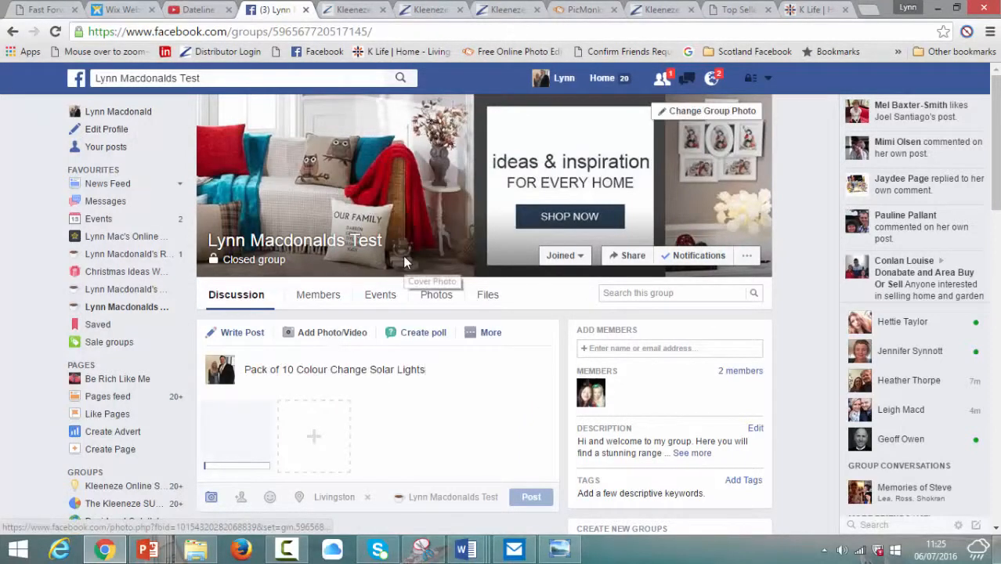
{"action": "type", "text": "- onl"}
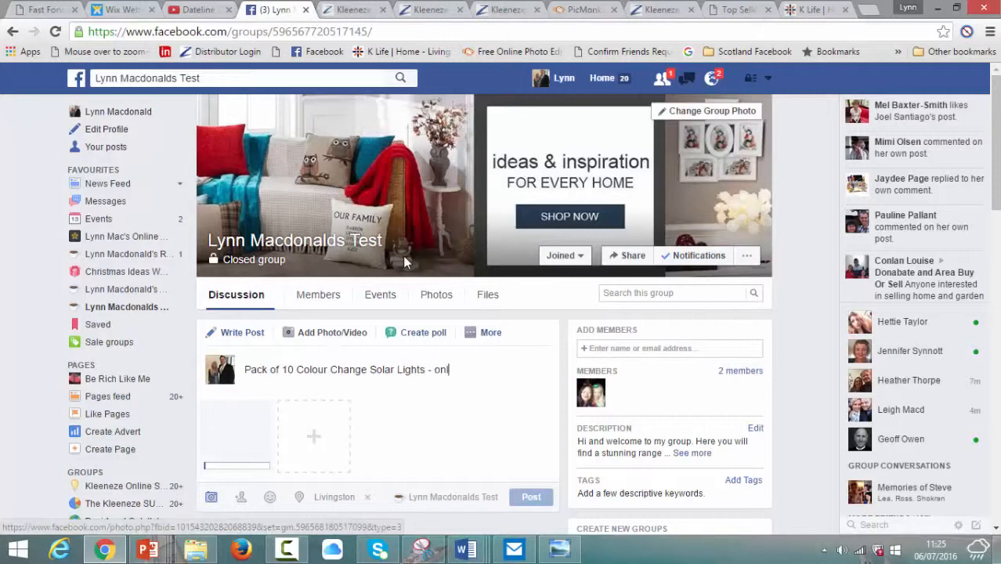
{"action": "type", "text": "y £20.00"}
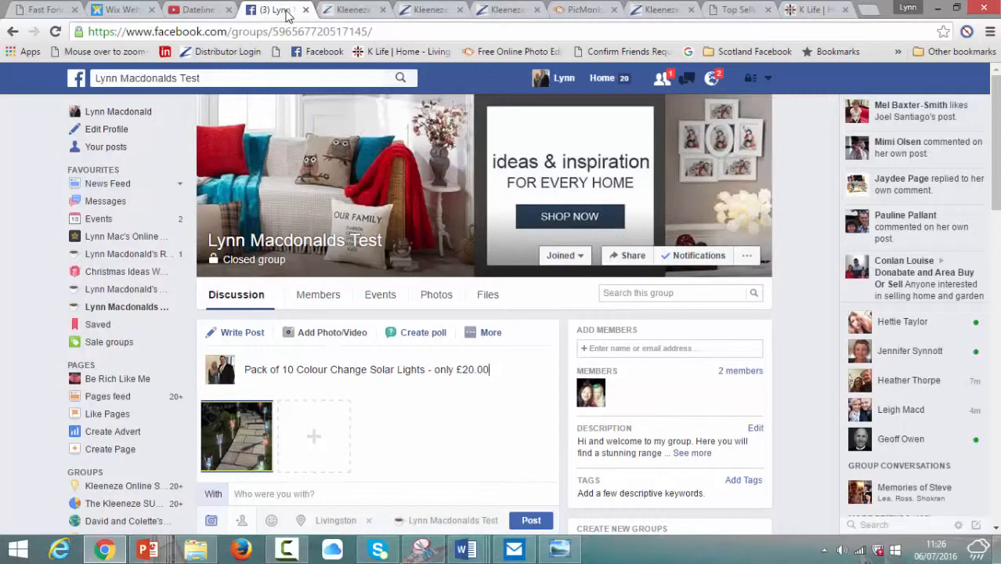
{"action": "key", "text": "Return"}
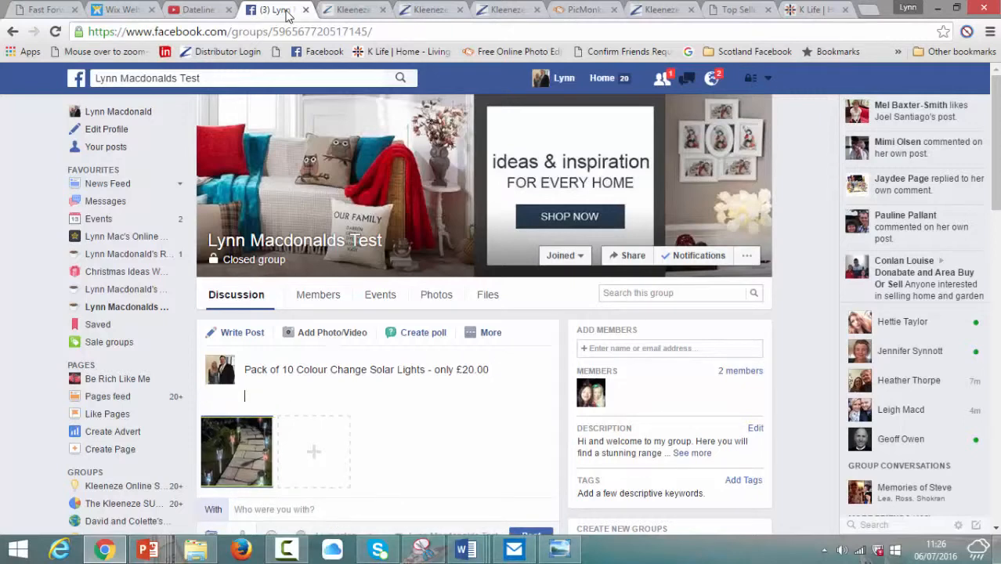
{"action": "type", "text": "Message me or comment below to order."}
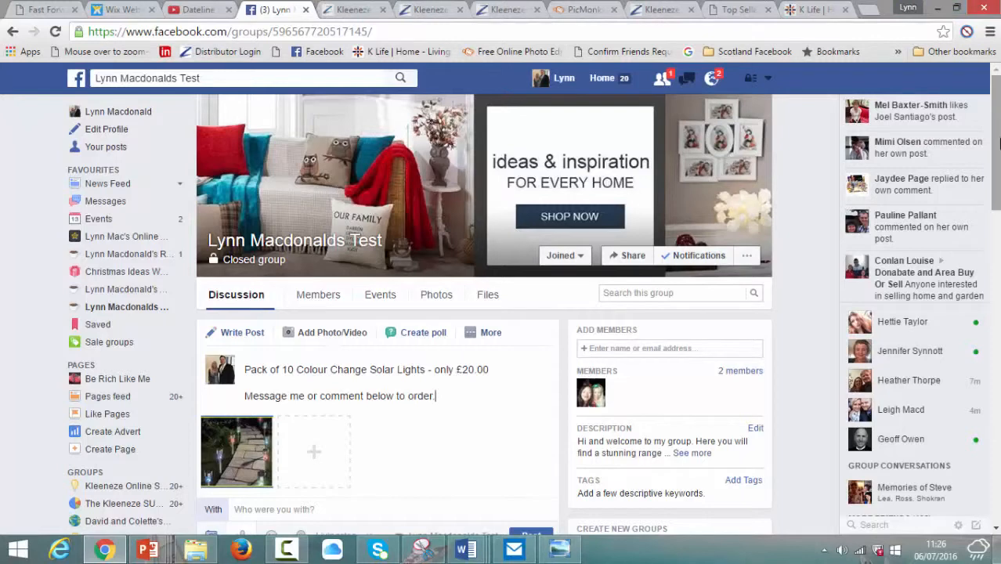
{"action": "scroll", "coordinate": [999, 144], "scroll_direction": "down", "scroll_amount": 3}
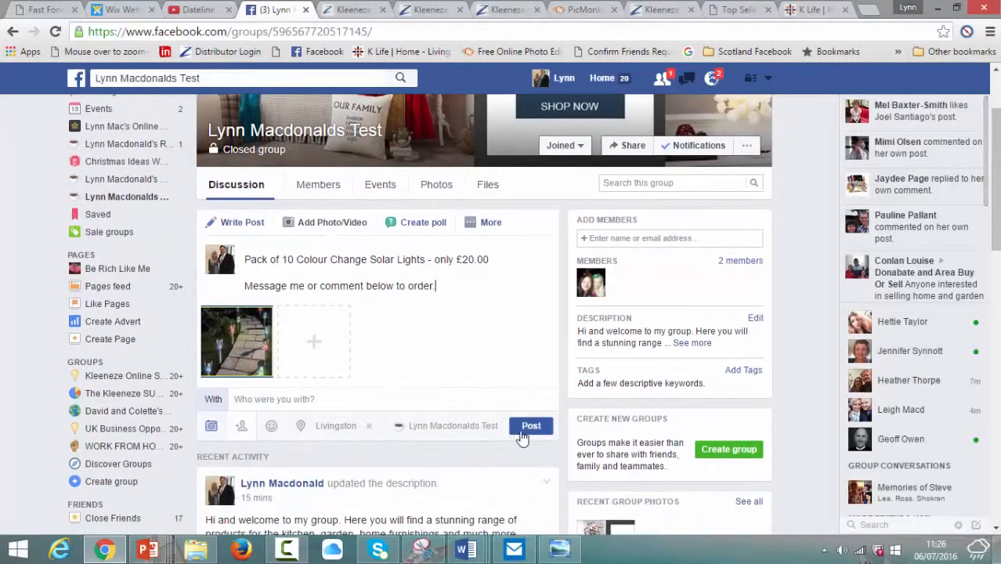
{"action": "left_click", "coordinate": [531, 430]}
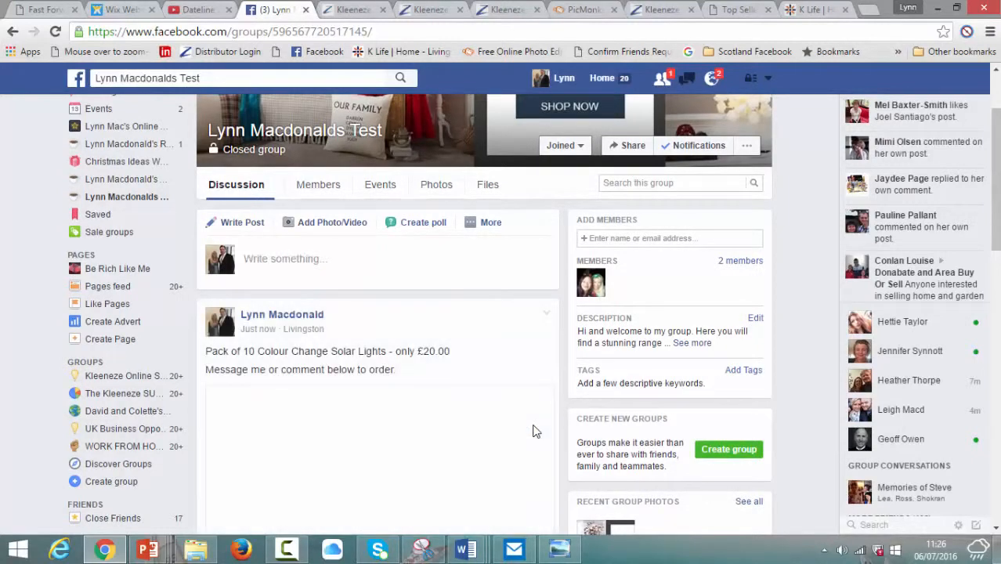
Step: Copy code 793841 for the butterfly lights from the Top 150 Online Sellers list
{"action": "left_click", "coordinate": [737, 9]}
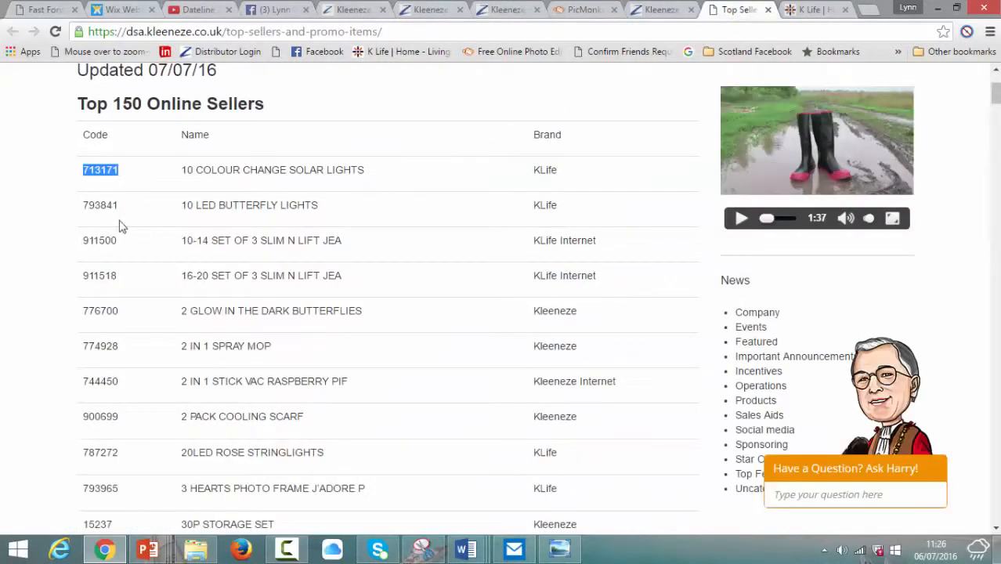
{"action": "left_click_drag", "start_coordinate": [130, 207], "coordinate": [83, 205]}
{"action": "key", "text": "ctrl+c"}
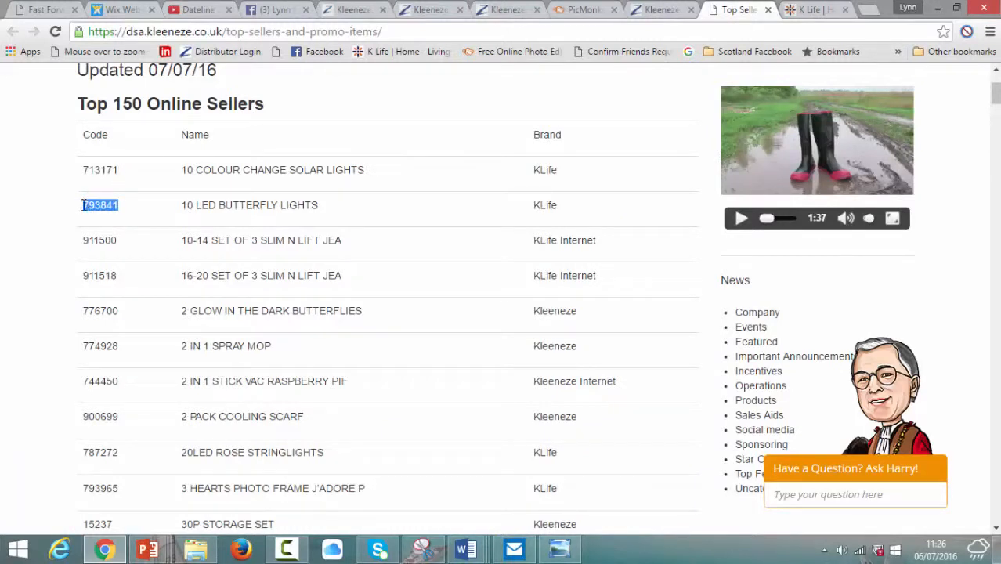
{"action": "right_click", "coordinate": [84, 206]}
{"action": "left_click", "coordinate": [98, 217]}
Step: Replace 713171 with 793841 in Product Search and enlarge the £8.00 butterfly lights photo
{"action": "left_click", "coordinate": [511, 9]}
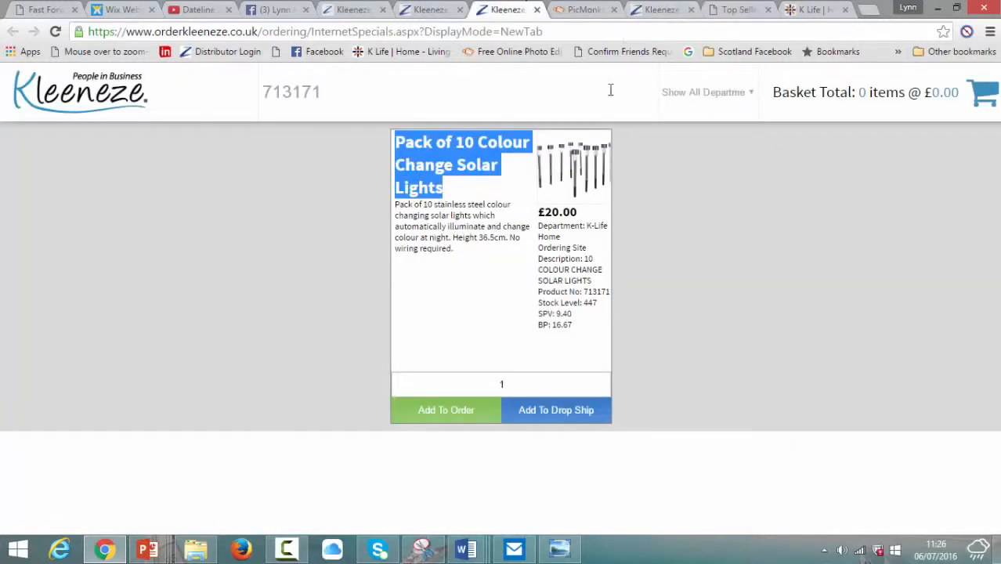
{"action": "left_click", "coordinate": [442, 99]}
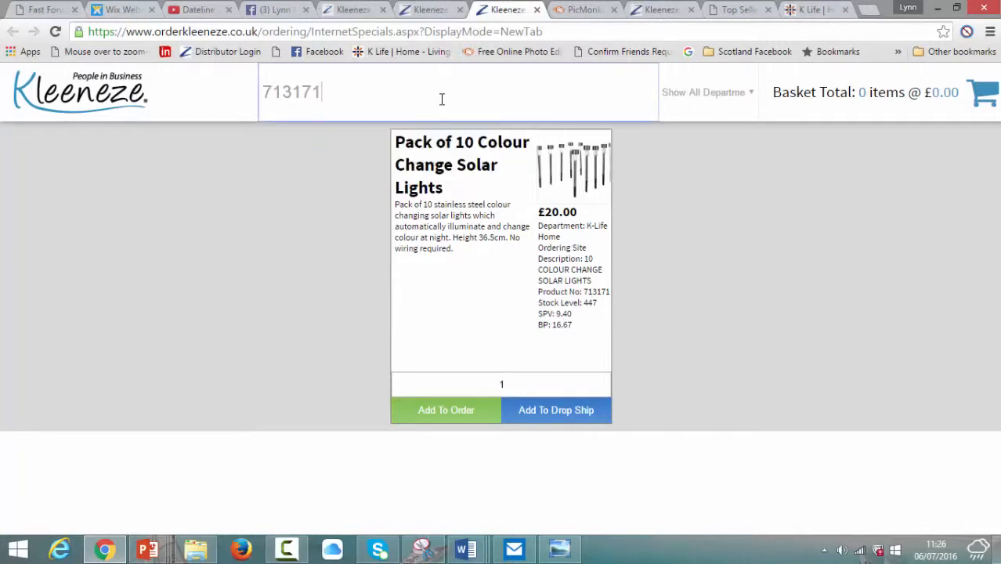
{"action": "double_click", "coordinate": [287, 100]}
{"action": "right_click", "coordinate": [275, 93]}
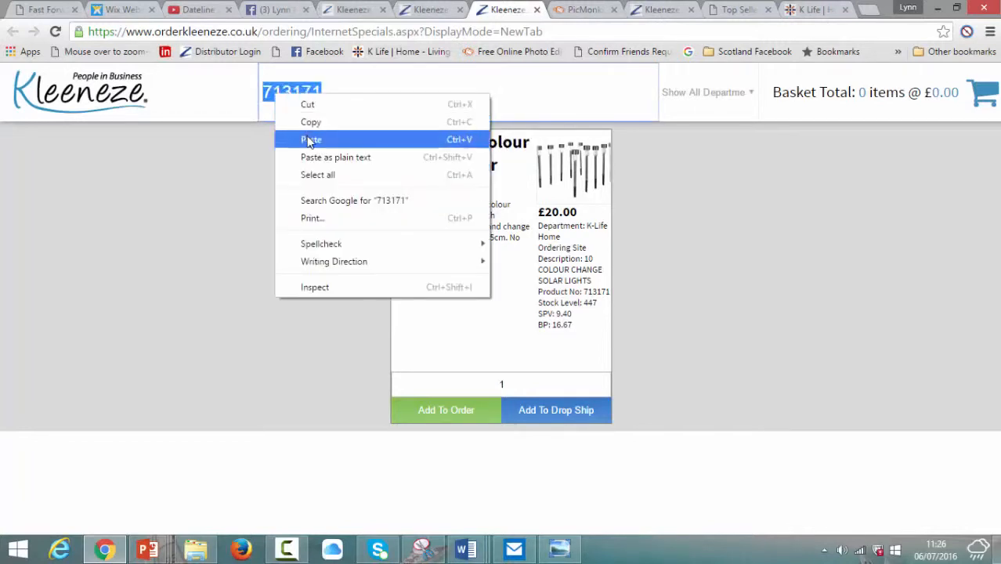
{"action": "left_click", "coordinate": [307, 138]}
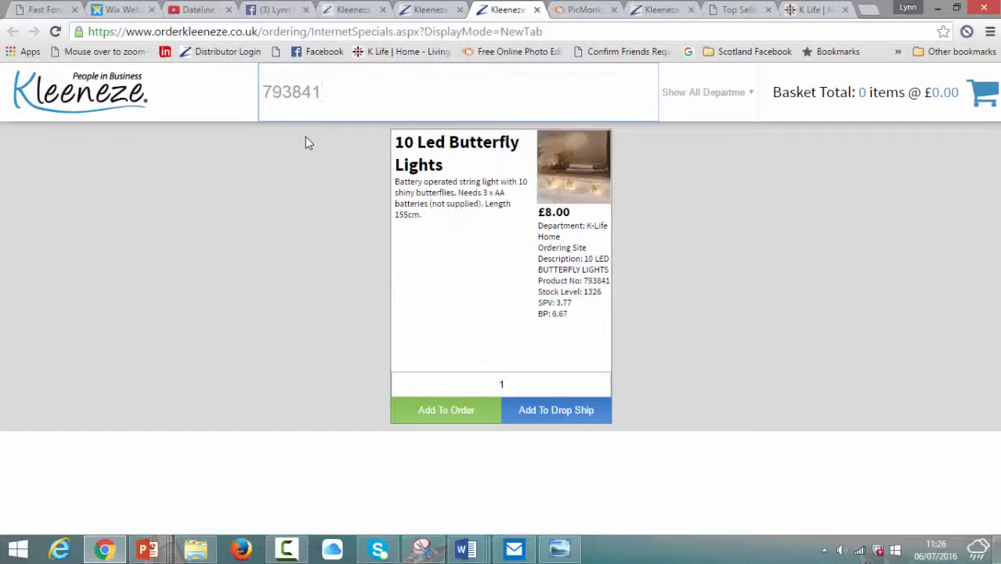
{"action": "left_click", "coordinate": [576, 188]}
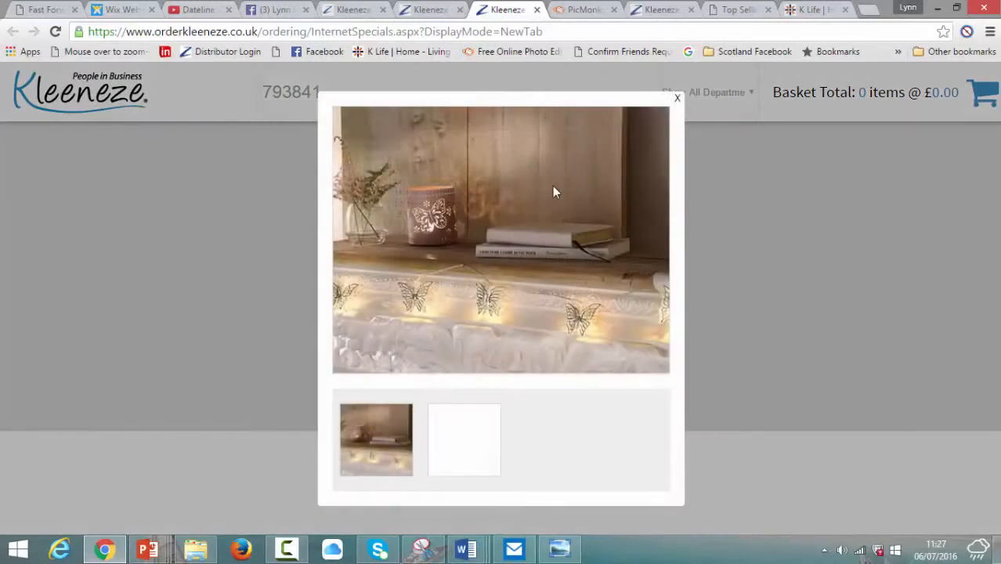
Step: Save the photo as 'butterfly lights 793841', overwrite the older file, and close the preview
{"action": "right_click", "coordinate": [503, 213]}
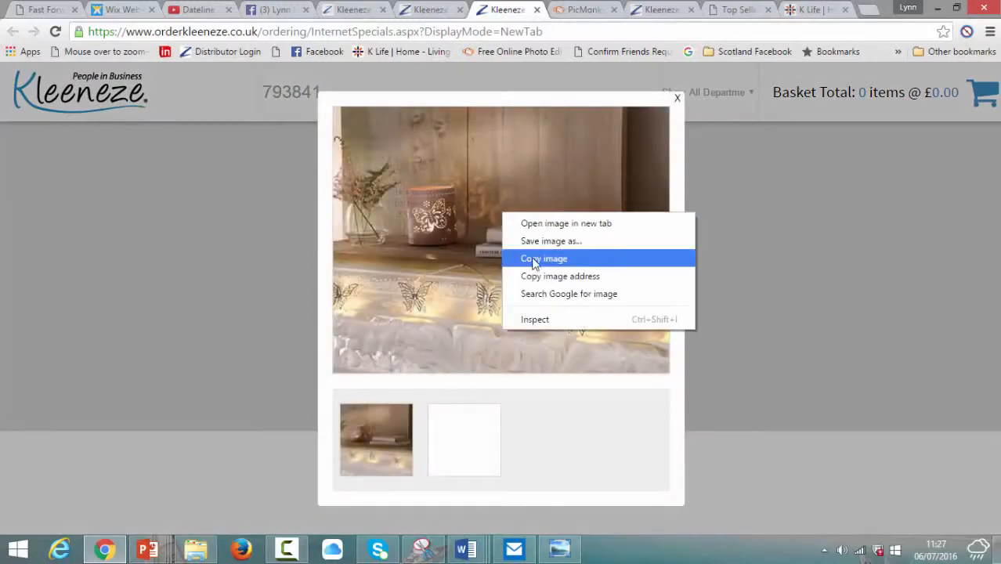
{"action": "left_click", "coordinate": [533, 249]}
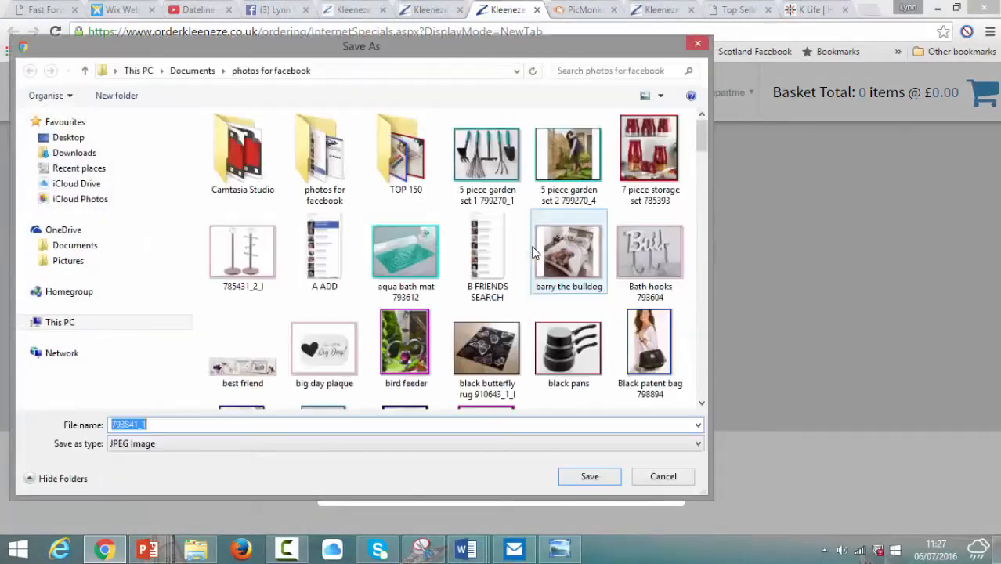
{"action": "left_click", "coordinate": [191, 421]}
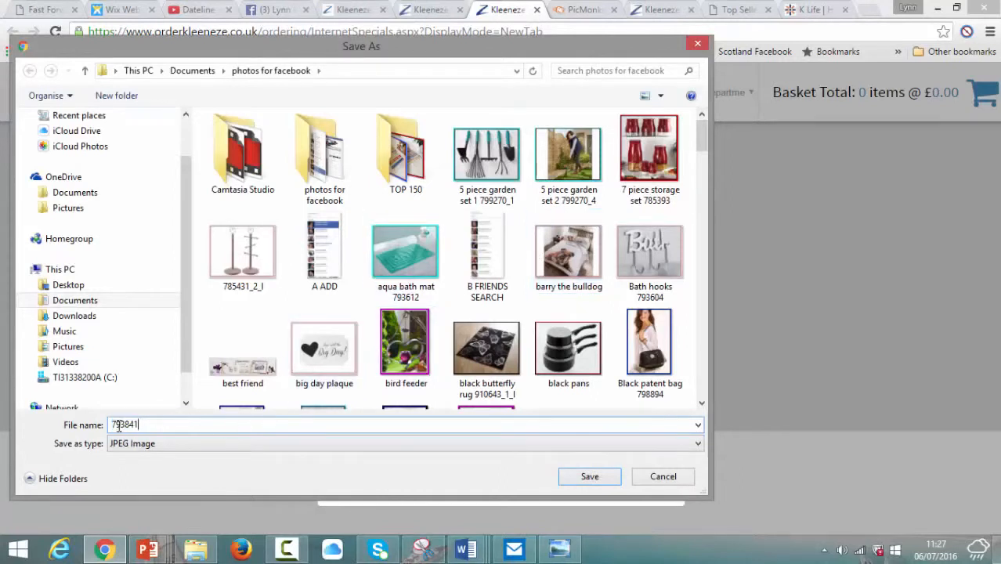
{"action": "type", "text": "butterfly lights"}
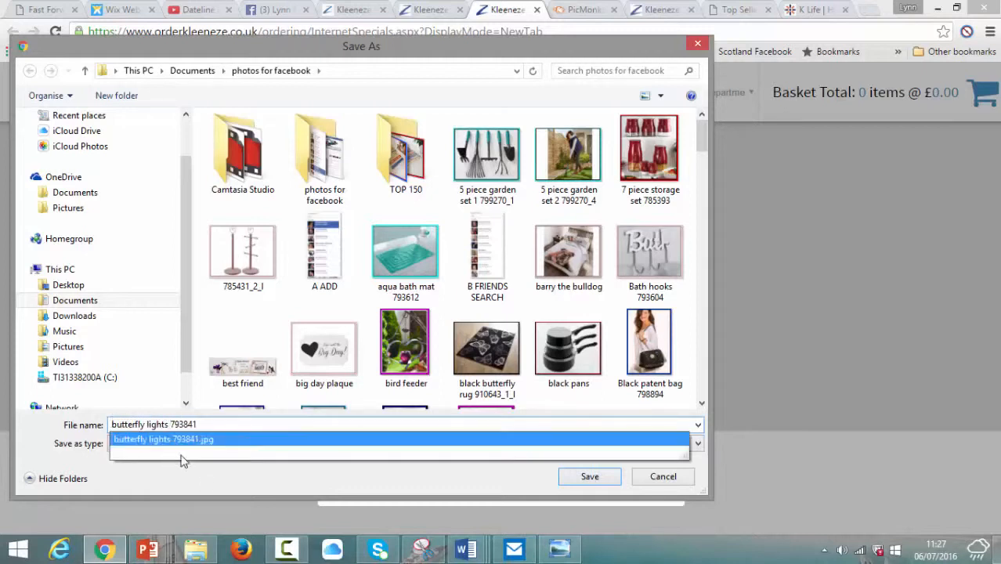
{"action": "left_click", "coordinate": [586, 477]}
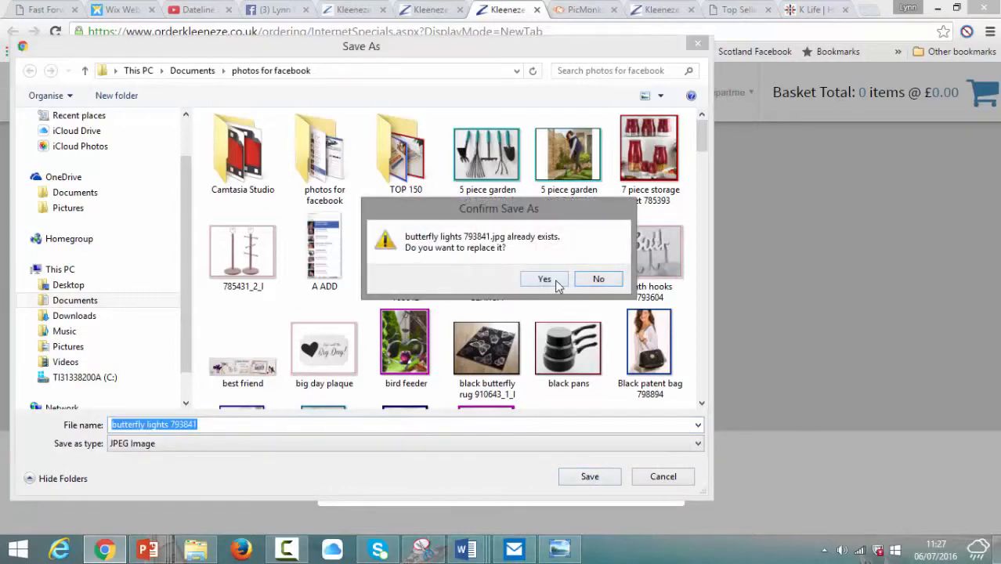
{"action": "left_click", "coordinate": [558, 282]}
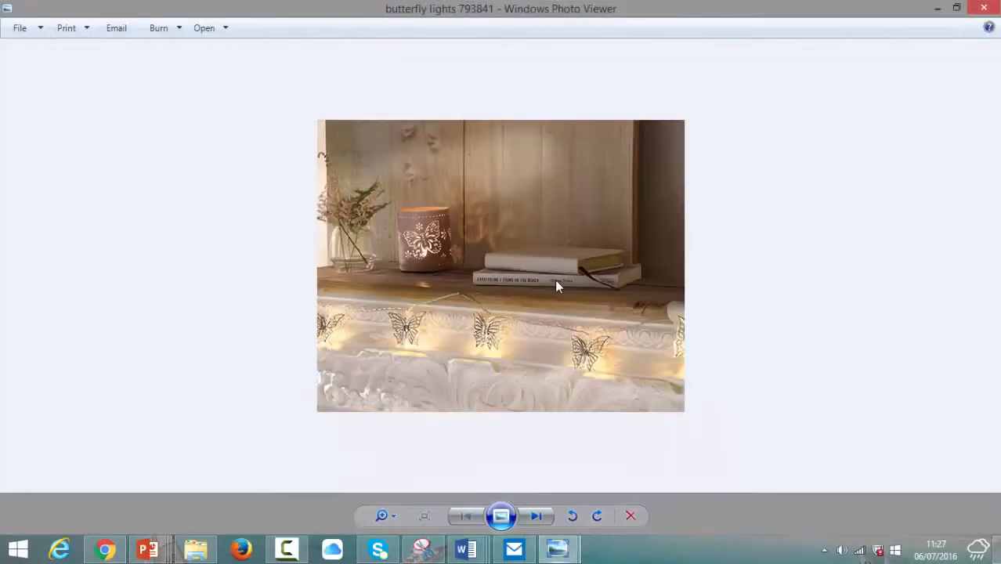
{"action": "left_click", "coordinate": [984, 7]}
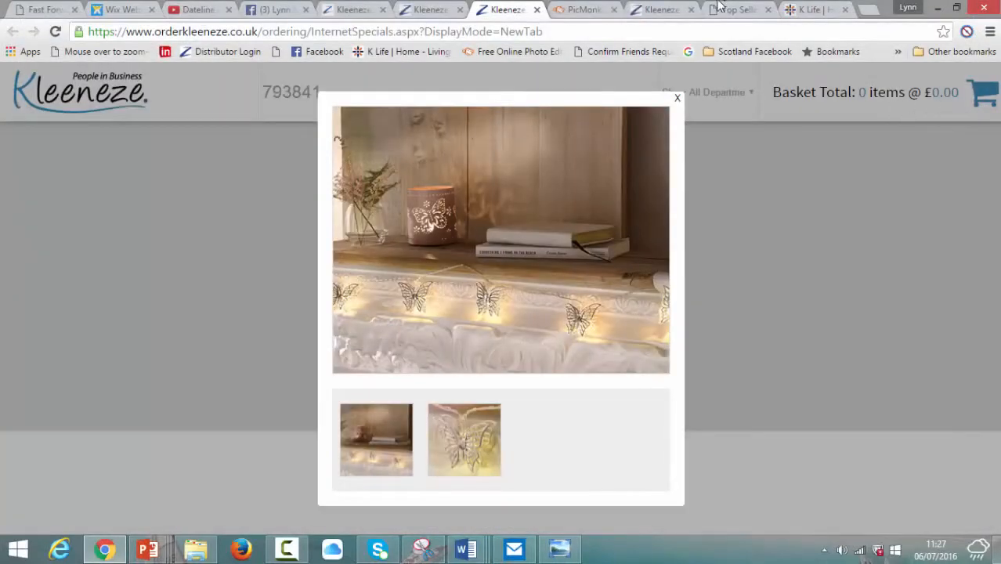
Step: Open butterfly lights 793841.jpg from the computer in PicMonkey, replacing the framed garden-lights photo
{"action": "left_click", "coordinate": [581, 9]}
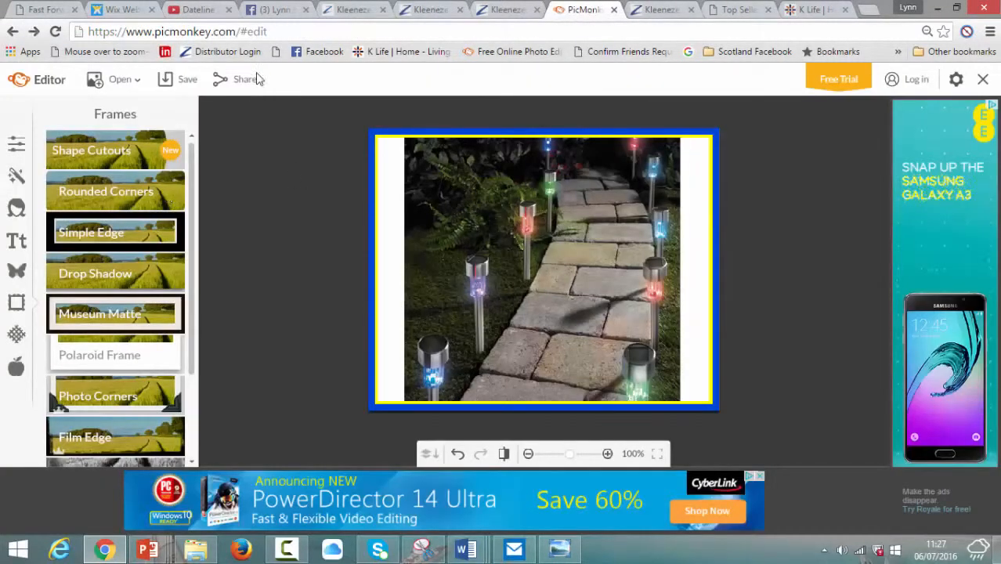
{"action": "left_click", "coordinate": [121, 81]}
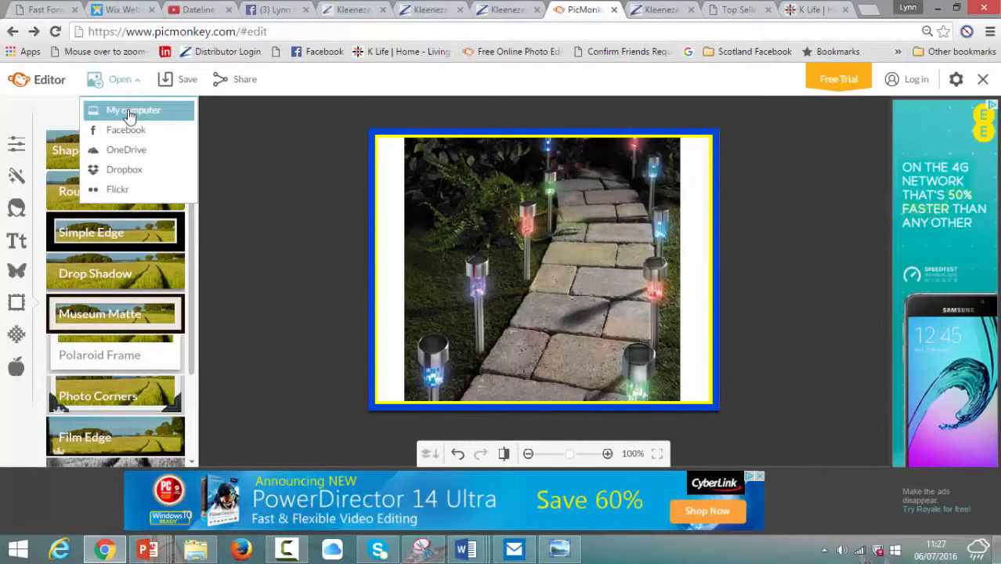
{"action": "left_click", "coordinate": [129, 113]}
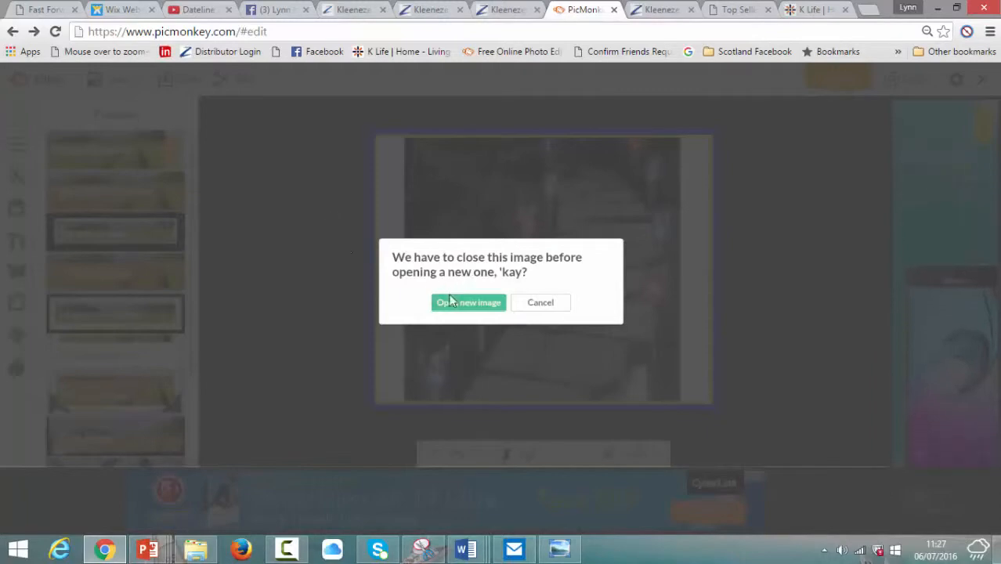
{"action": "left_click", "coordinate": [468, 303]}
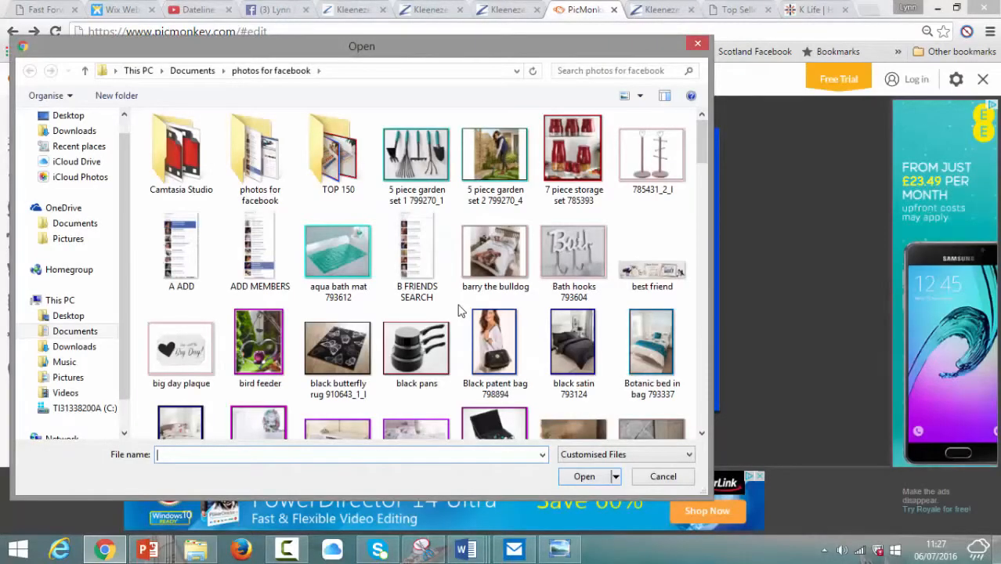
{"action": "type", "text": "butt"}
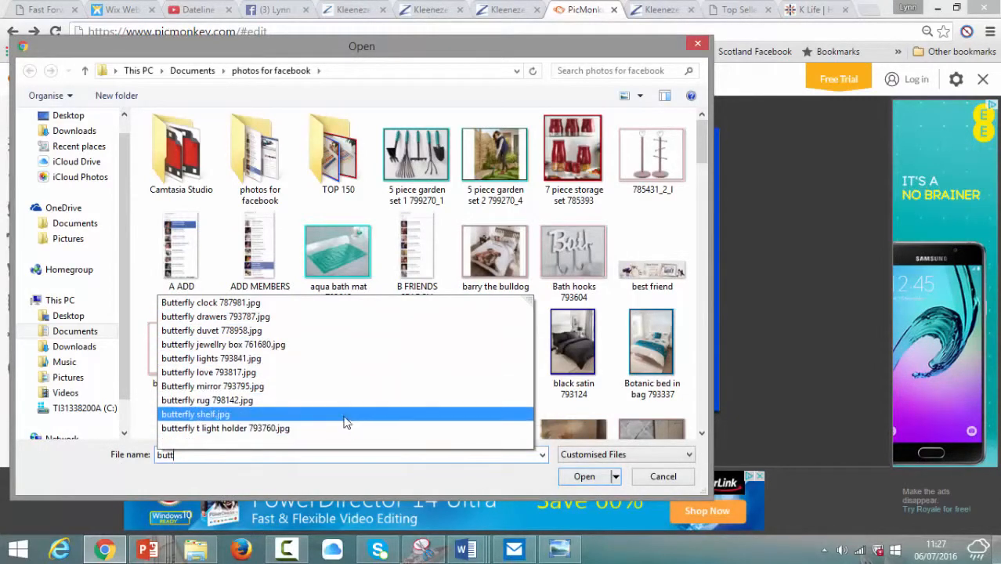
{"action": "left_click", "coordinate": [321, 363]}
{"action": "left_click", "coordinate": [594, 478]}
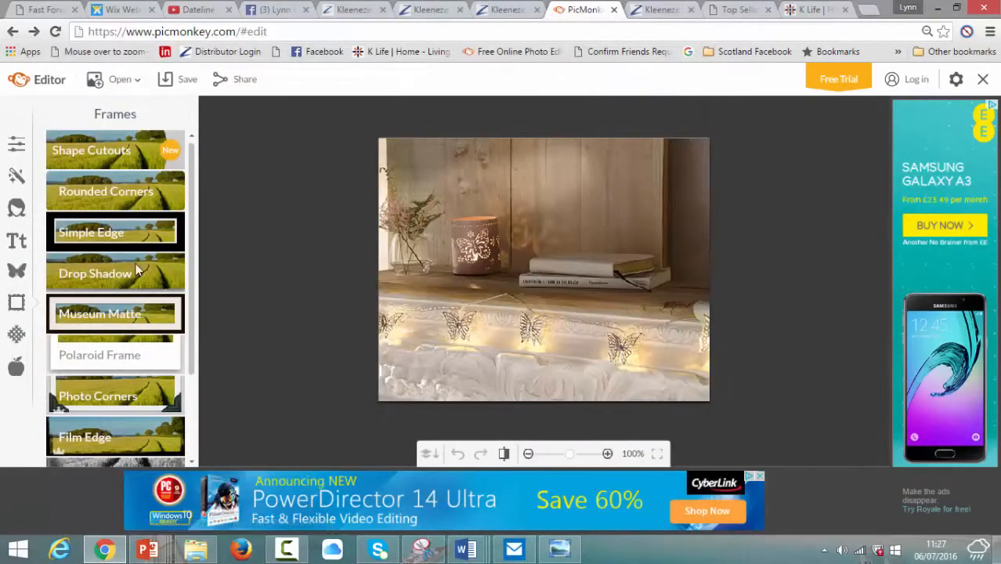
Step: Apply a Simple Edge frame with a red inner border and black outer thickness 8
{"action": "left_click", "coordinate": [125, 239]}
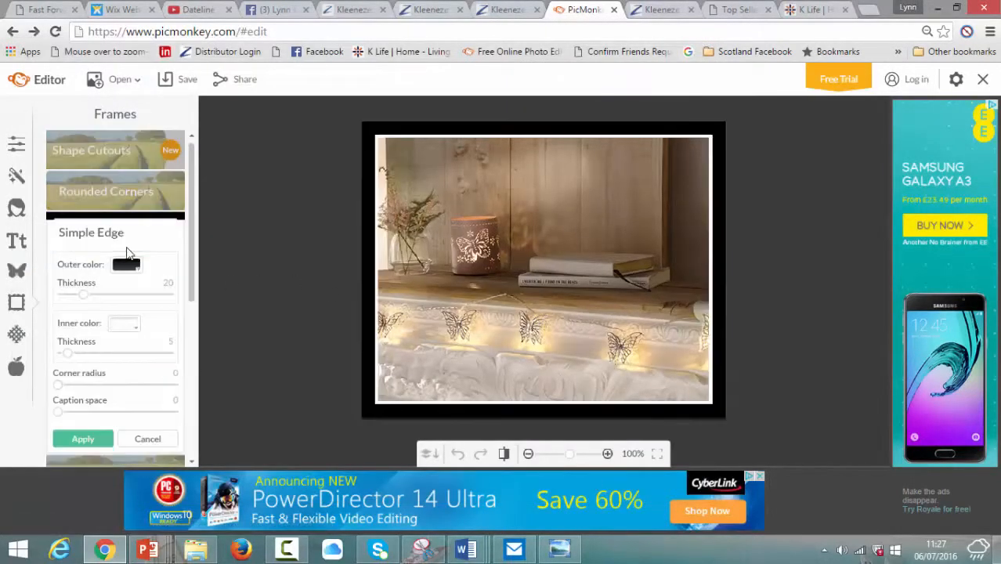
{"action": "left_click", "coordinate": [137, 328]}
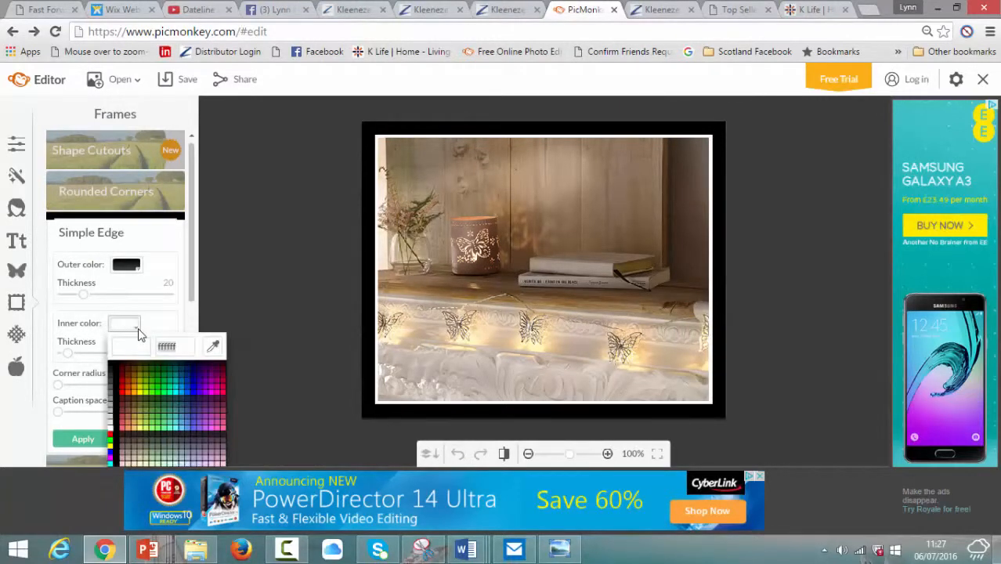
{"action": "left_click", "coordinate": [127, 383]}
{"action": "left_click", "coordinate": [125, 389]}
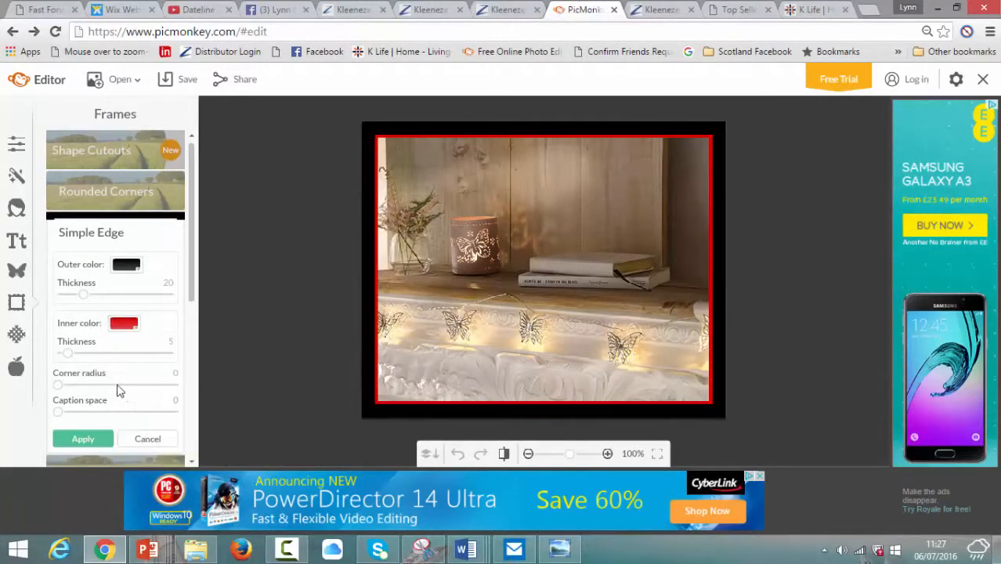
{"action": "left_click_drag", "start_coordinate": [81, 295], "coordinate": [70, 294]}
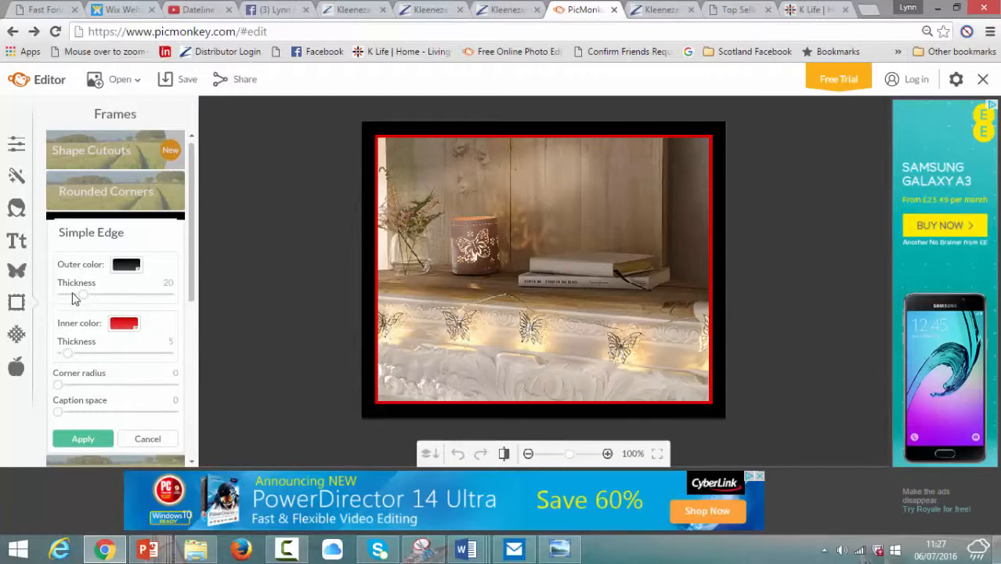
{"action": "left_click", "coordinate": [82, 439]}
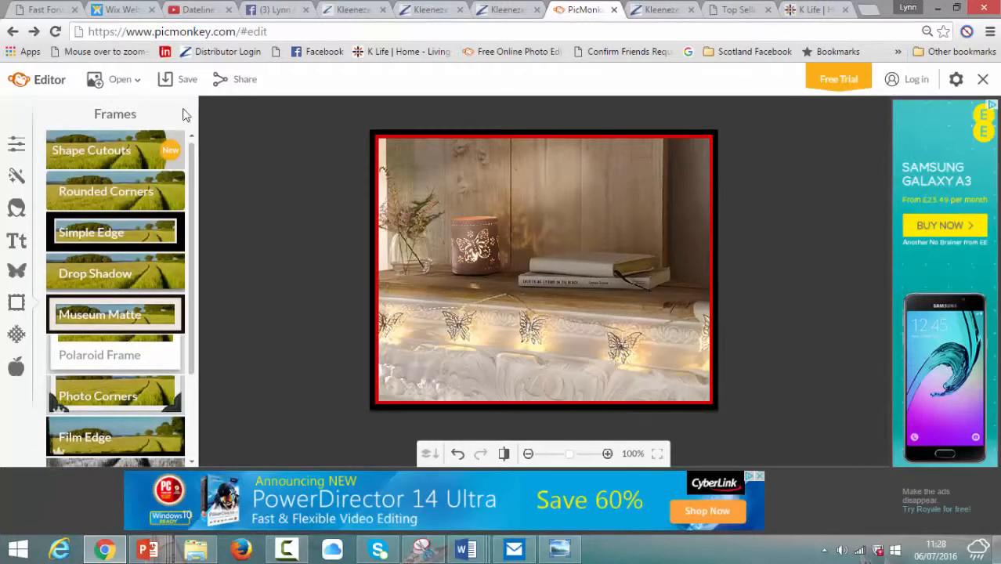
Step: Save the framed photo to the computer, replacing butterfly lights 793841.jpg
{"action": "left_click", "coordinate": [184, 82]}
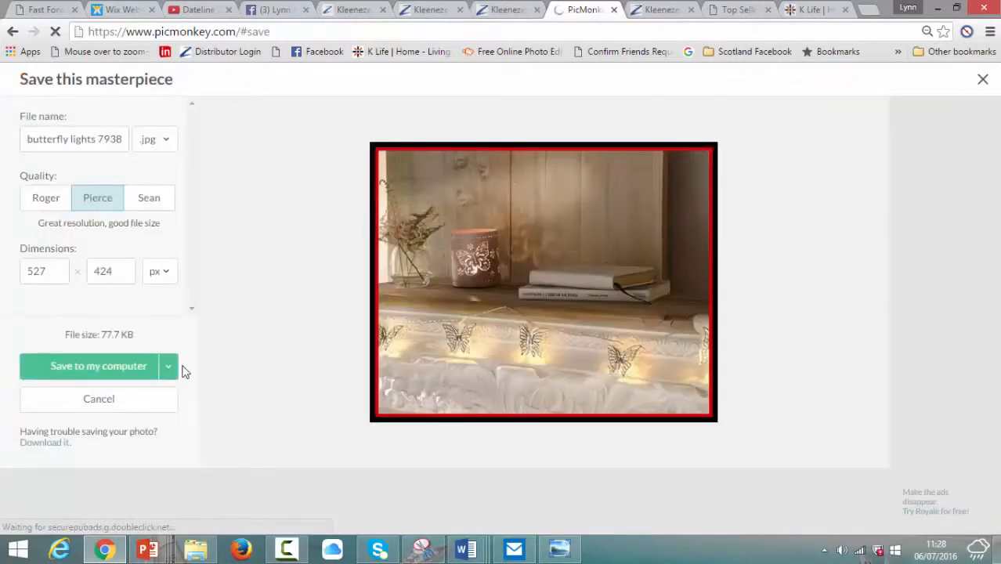
{"action": "left_click", "coordinate": [123, 369]}
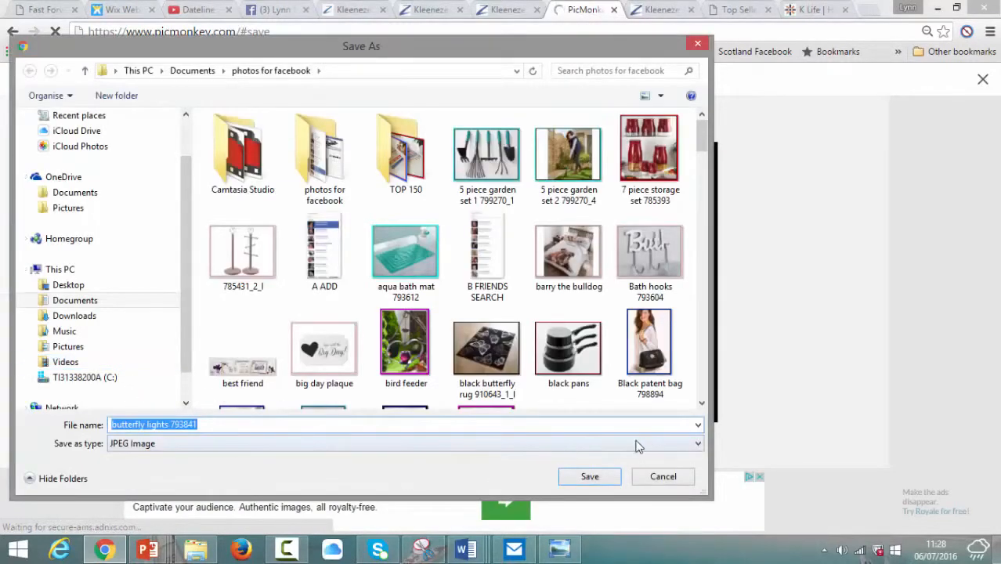
{"action": "left_click", "coordinate": [590, 477]}
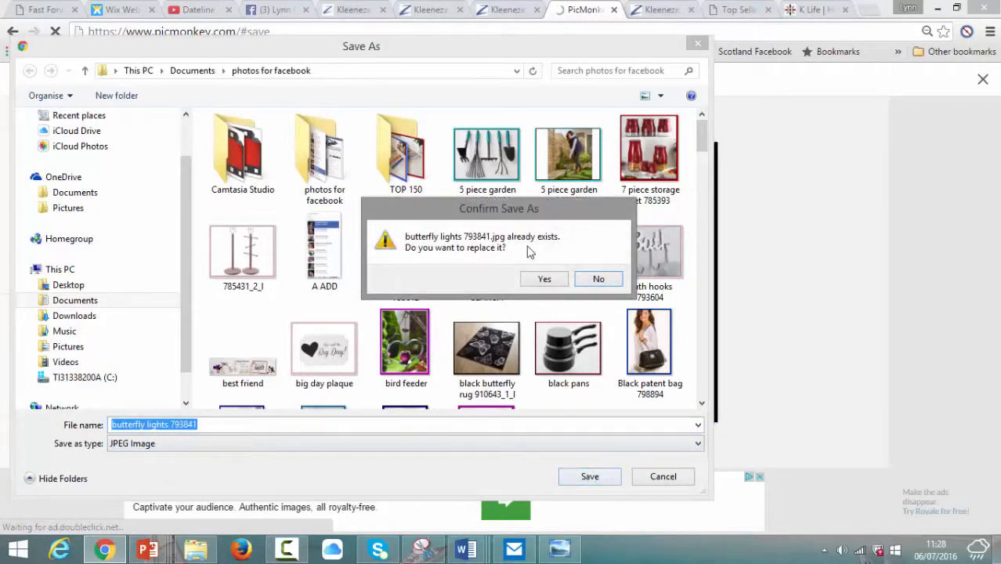
{"action": "left_click", "coordinate": [546, 282]}
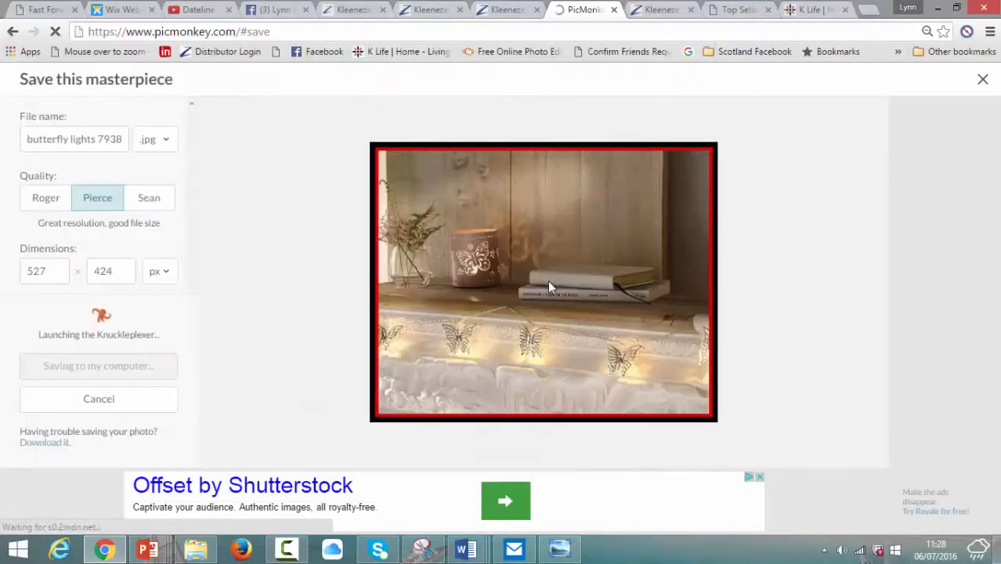
{"action": "left_click", "coordinate": [511, 10]}
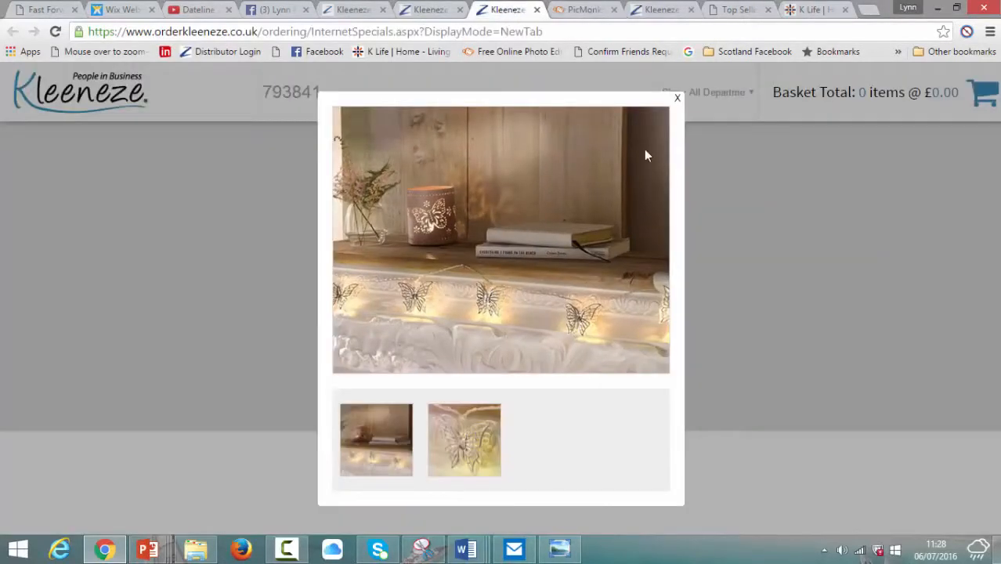
Step: Close the enlarged image and copy the product title '10 Led Butterfly Lights'
{"action": "left_click", "coordinate": [678, 98]}
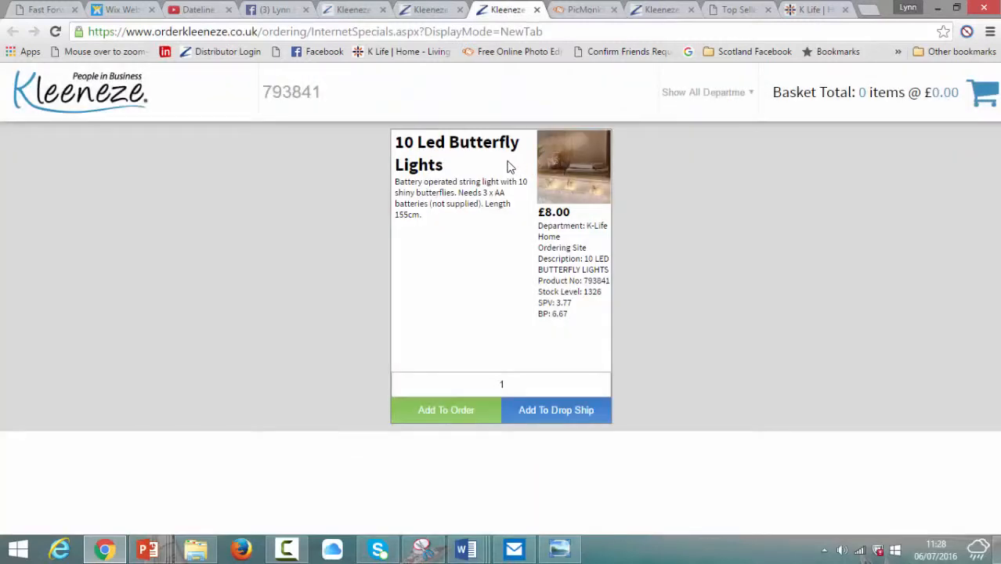
{"action": "left_click_drag", "start_coordinate": [509, 163], "coordinate": [399, 145]}
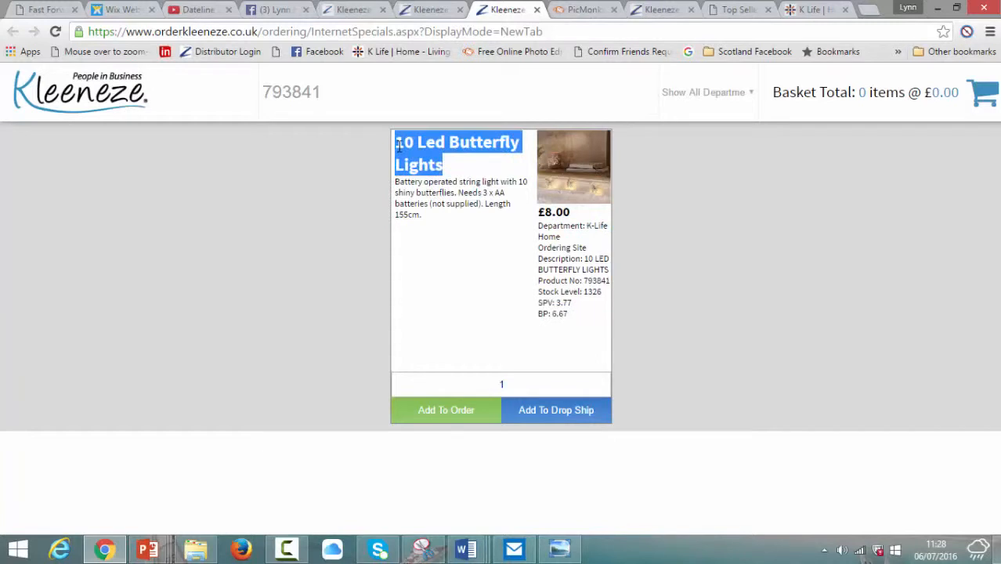
{"action": "right_click", "coordinate": [399, 145]}
{"action": "left_click", "coordinate": [420, 157]}
Step: Start a group photo post with butterfly lights 793841.jpg attached
{"action": "left_click", "coordinate": [252, 8]}
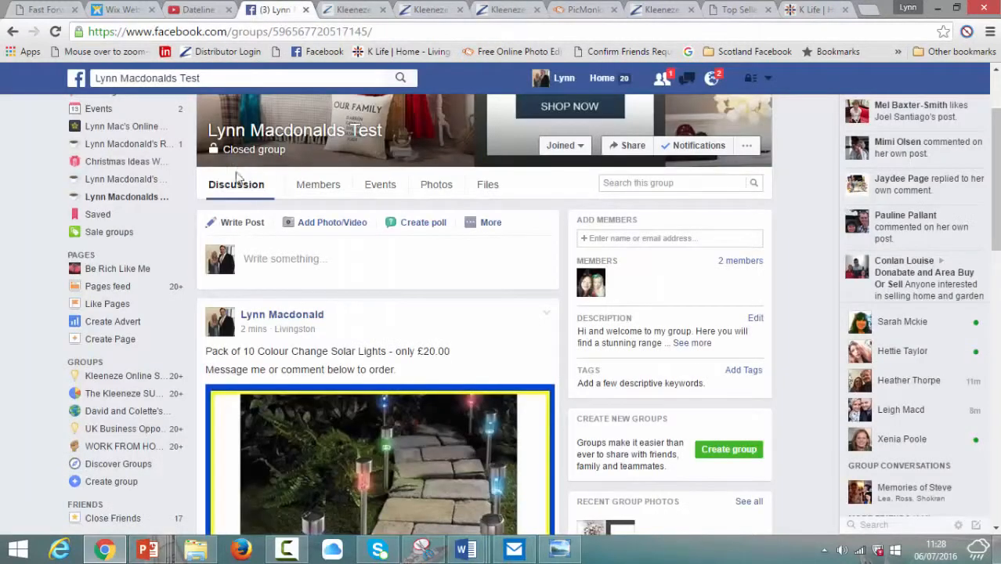
{"action": "left_click", "coordinate": [331, 225]}
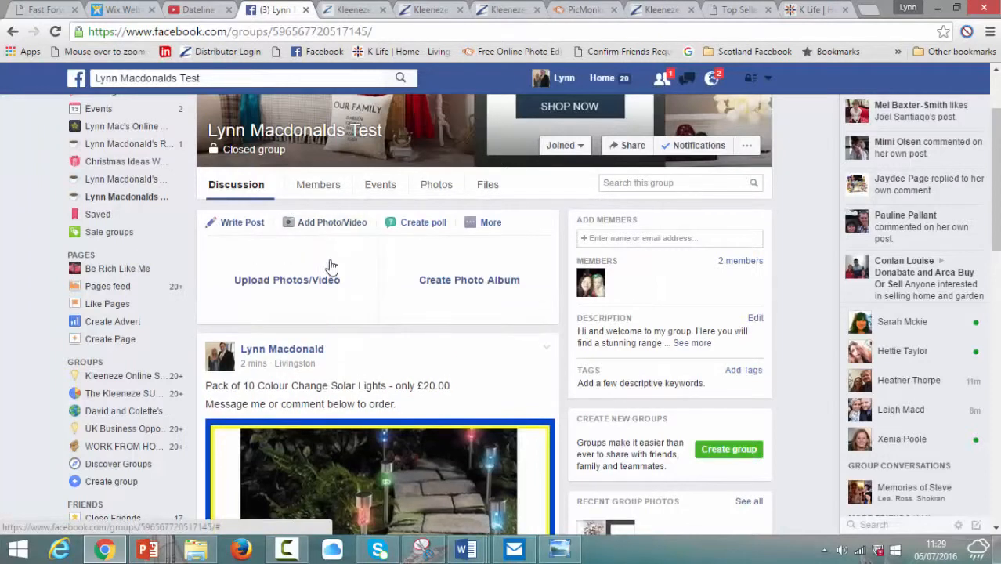
{"action": "left_click", "coordinate": [330, 281]}
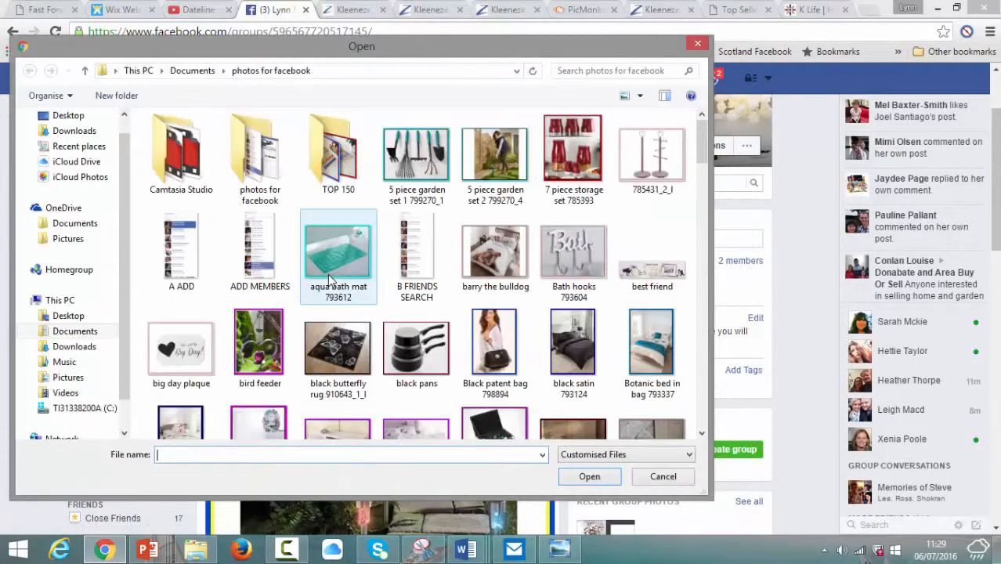
{"action": "type", "text": "buuter"}
{"action": "key", "text": "BackSpace"}
{"action": "key", "text": "BackSpace"}
{"action": "key", "text": "BackSpace"}
{"action": "key", "text": "BackSpace"}
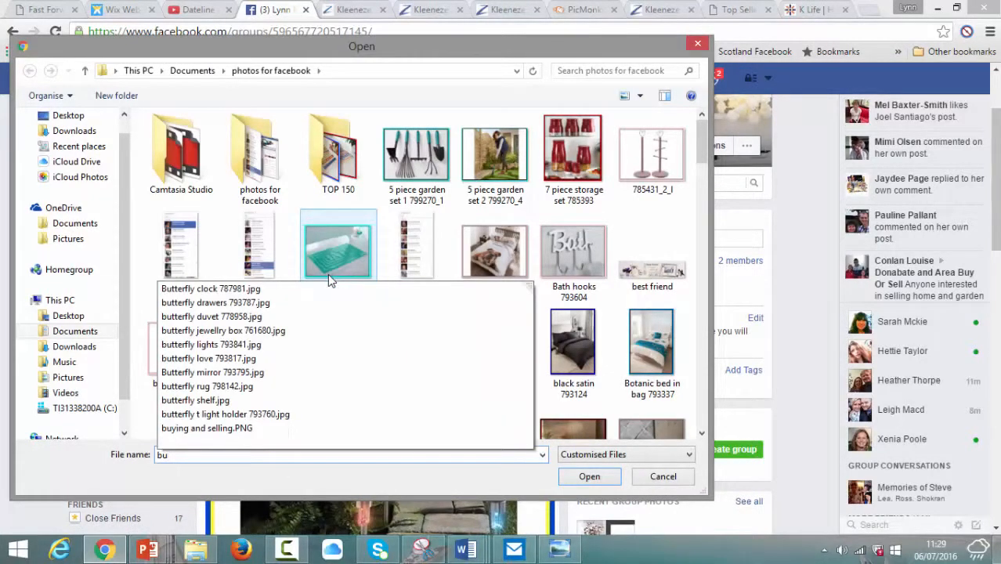
{"action": "left_click", "coordinate": [283, 344]}
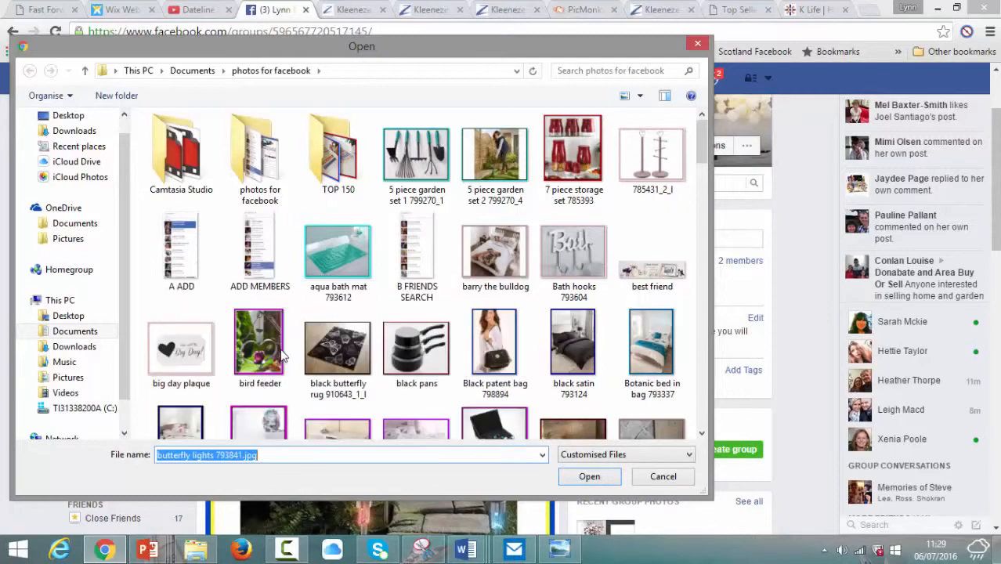
{"action": "left_click", "coordinate": [589, 477]}
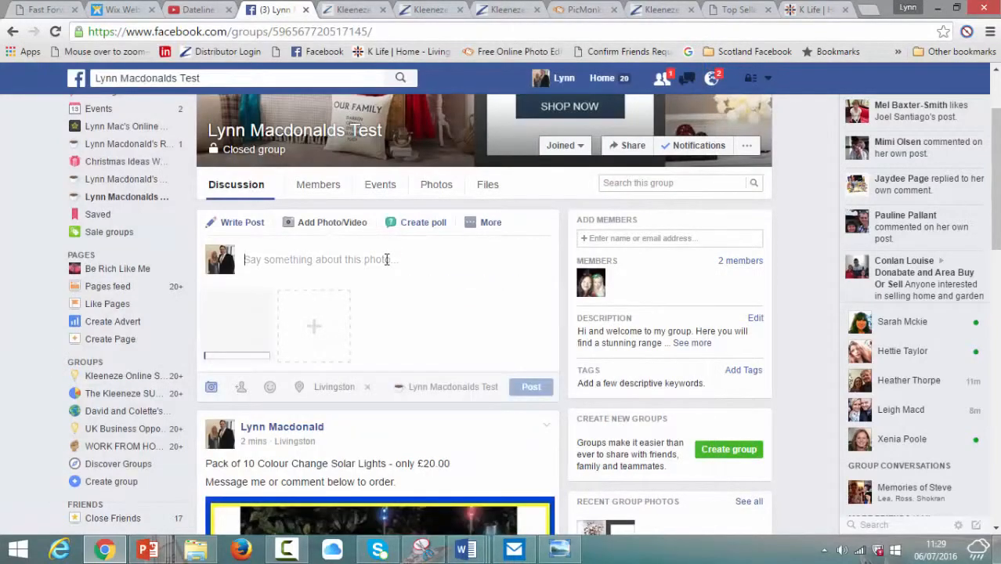
Step: Caption it '10 Led Butterfly Lights - ONLY £8.00' and publish the post
{"action": "right_click", "coordinate": [386, 259]}
{"action": "left_click", "coordinate": [421, 348]}
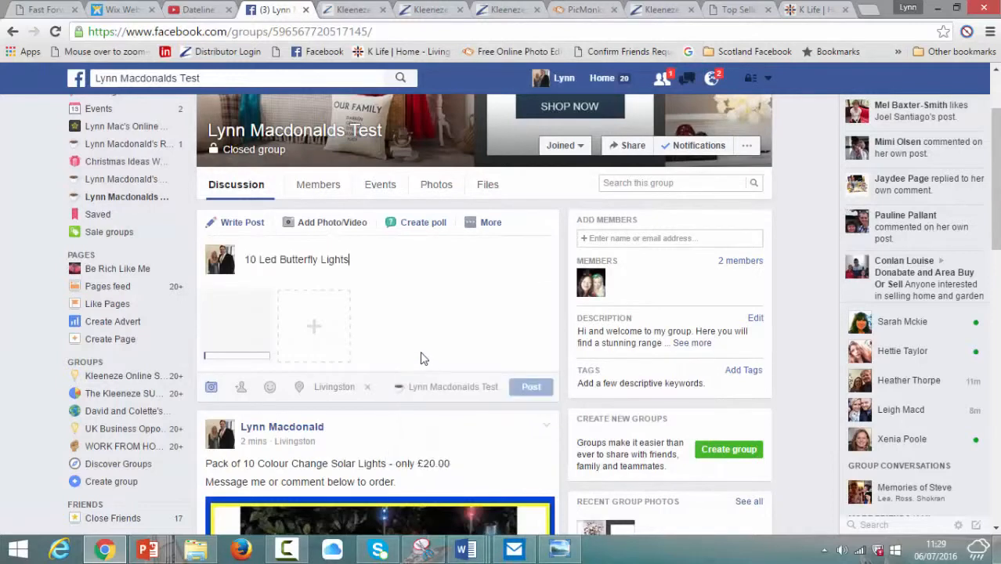
{"action": "type", "text": "- ONLY £8.00"}
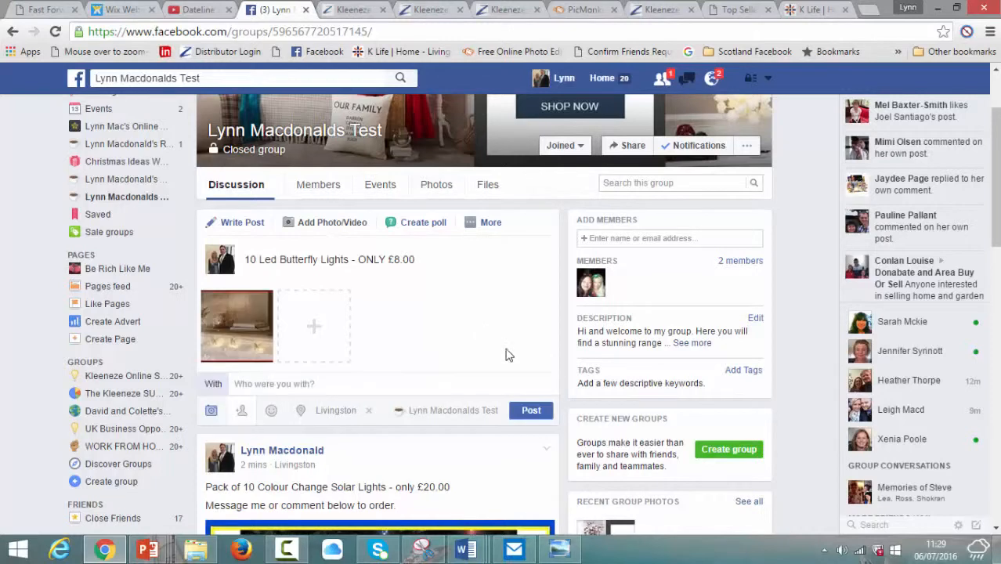
{"action": "left_click", "coordinate": [536, 409]}
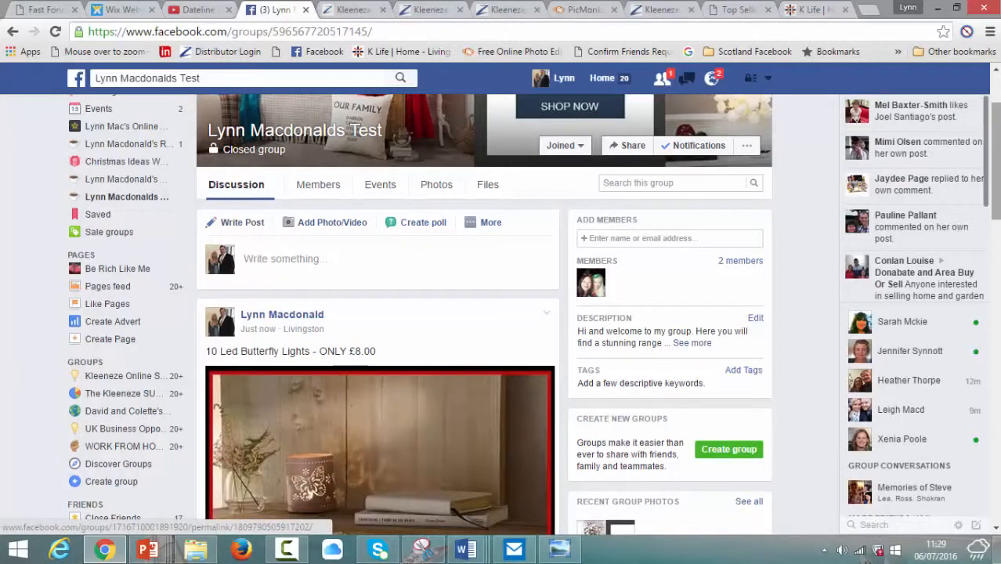
{"action": "left_click_drag", "start_coordinate": [996, 177], "coordinate": [962, 135]}
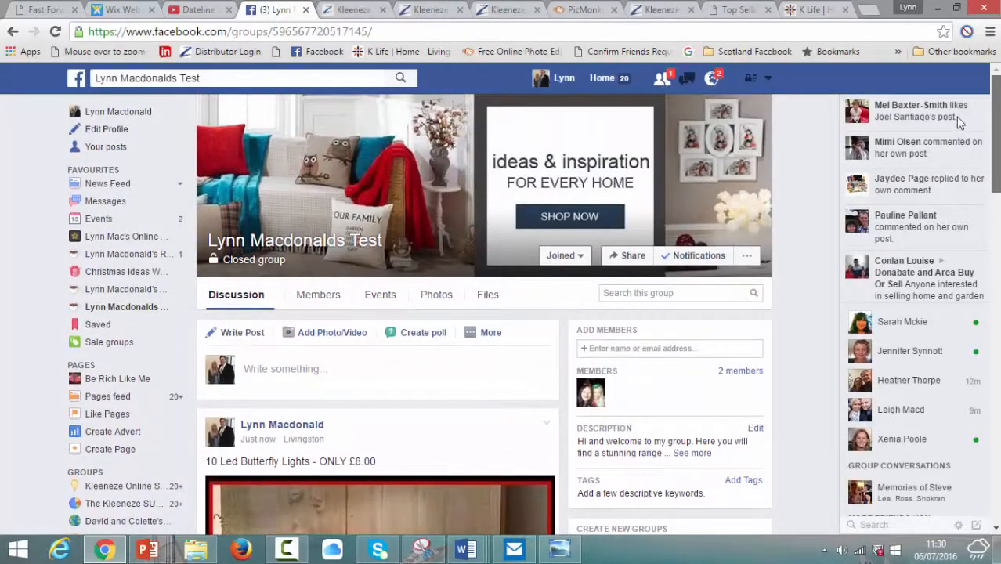